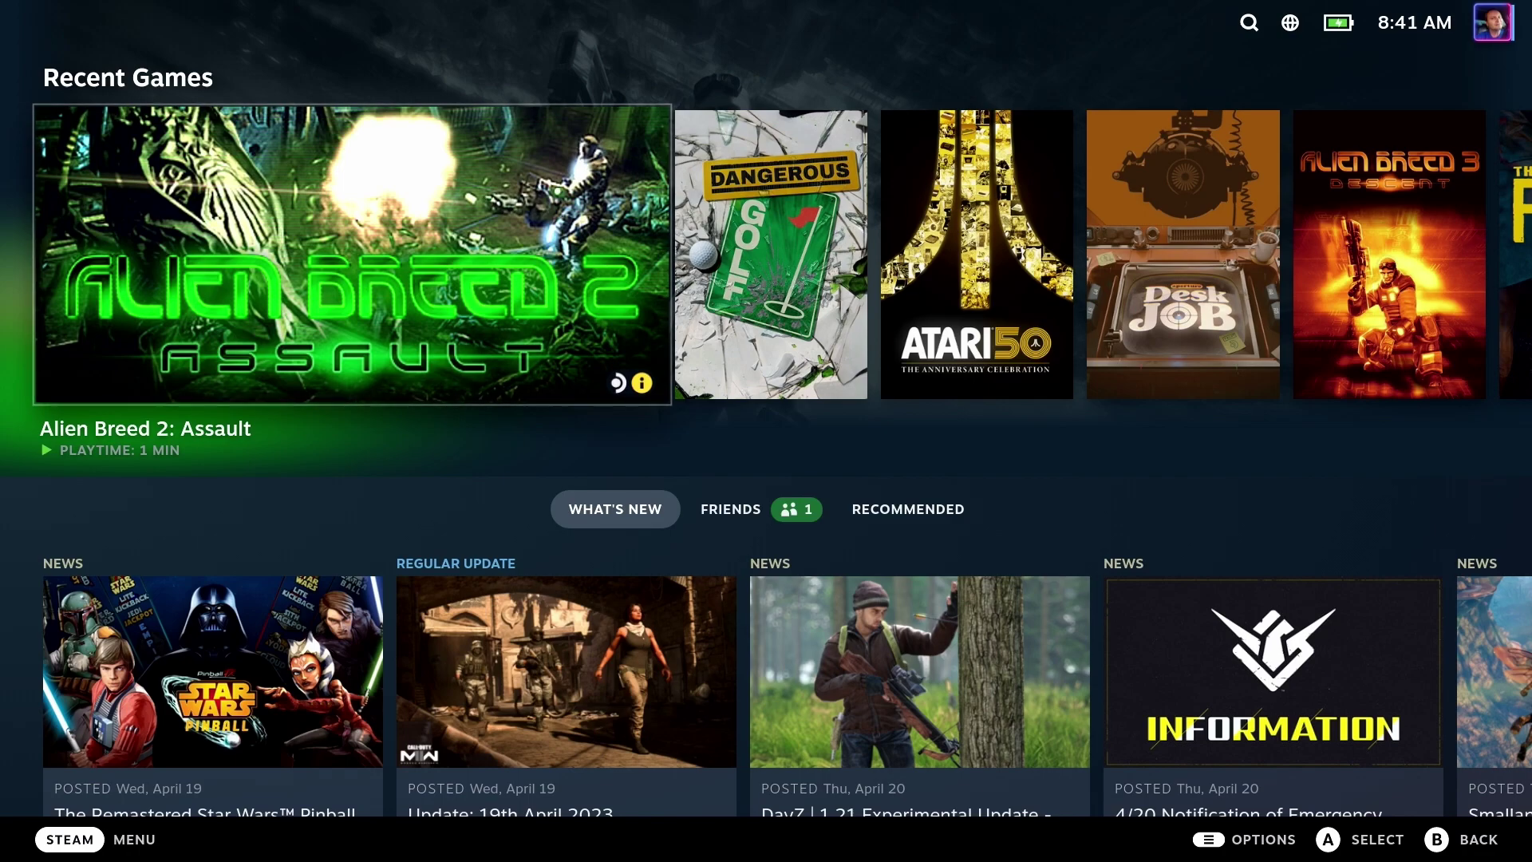
Open the Steam Deck's Settings from the main menu
{"action": "key", "text": "ctrl+1"}
{"action": "key", "text": "Down"}
{"action": "key", "text": "Down"}
{"action": "key", "text": "Down"}
{"action": "key", "text": "Down"}
{"action": "key", "text": "Down"}
{"action": "key", "text": "Down"}
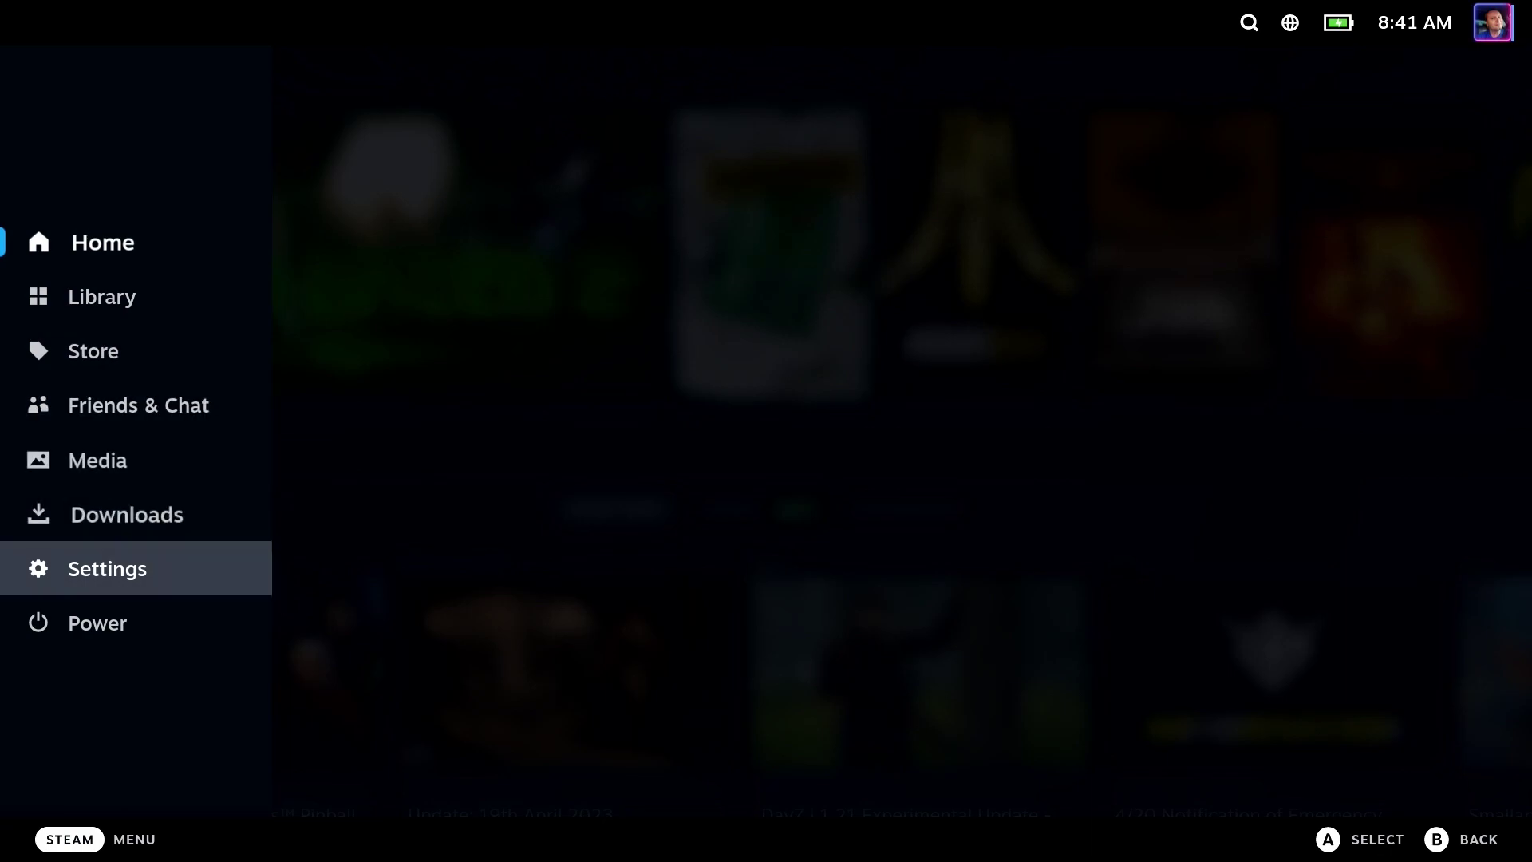
{"action": "key", "text": "Return"}
Go to the Storage settings and view the games stored on the internal drive and on the microSD card
{"action": "key", "text": "Down"}
{"action": "key", "text": "Down"}
{"action": "key", "text": "Down"}
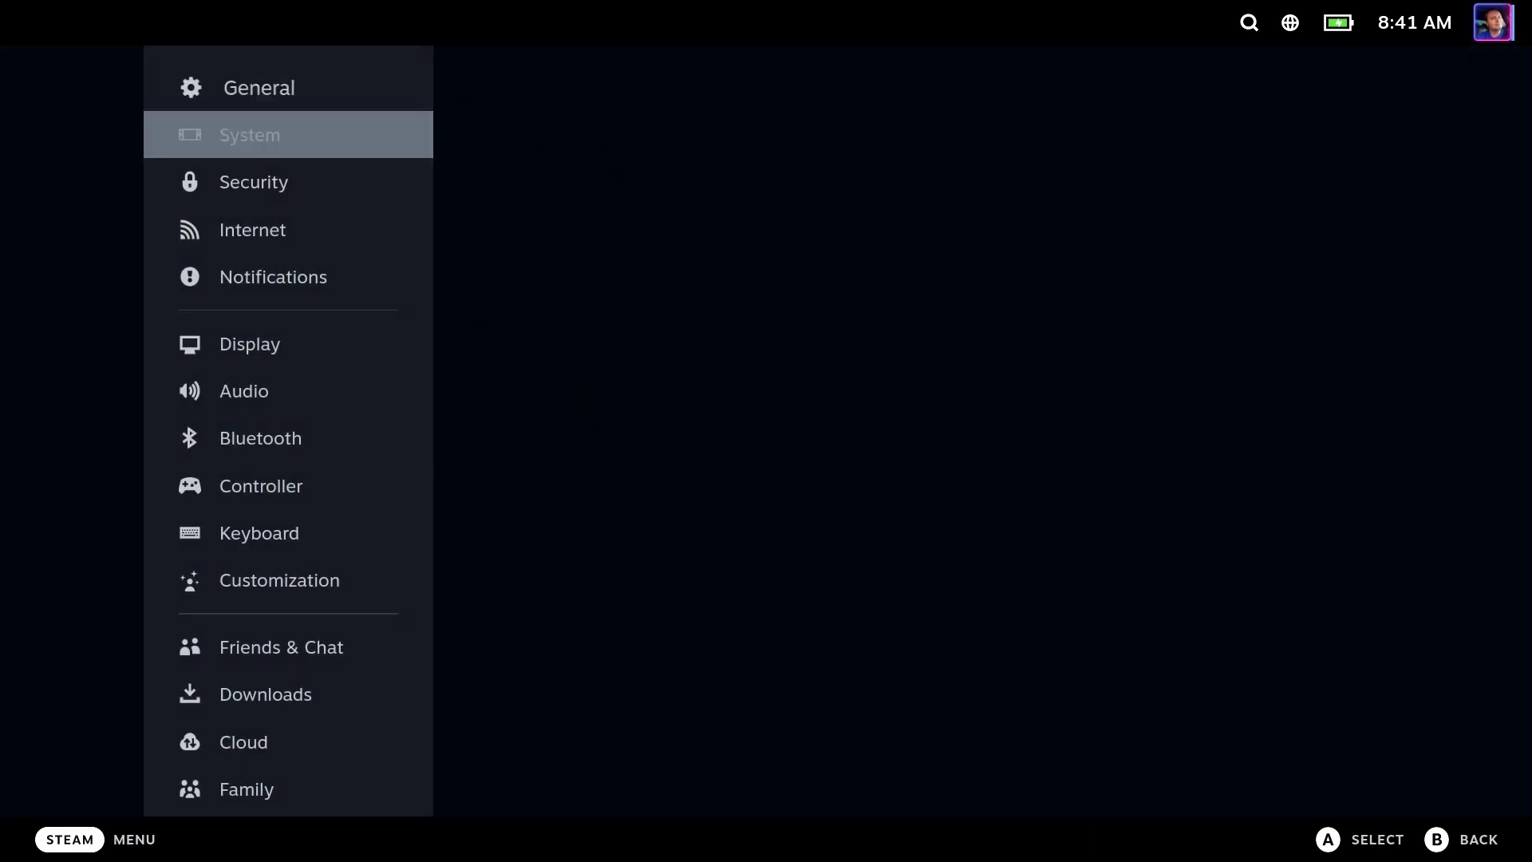
{"action": "key", "text": "Down"}
{"action": "key", "text": "Down"}
{"action": "key", "text": "Down"}
{"action": "key", "text": "Down"}
{"action": "key", "text": "Down"}
{"action": "key", "text": "Down"}
{"action": "key", "text": "Down"}
{"action": "key", "text": "Down"}
{"action": "key", "text": "Down"}
{"action": "key", "text": "Down"}
{"action": "key", "text": "Down"}
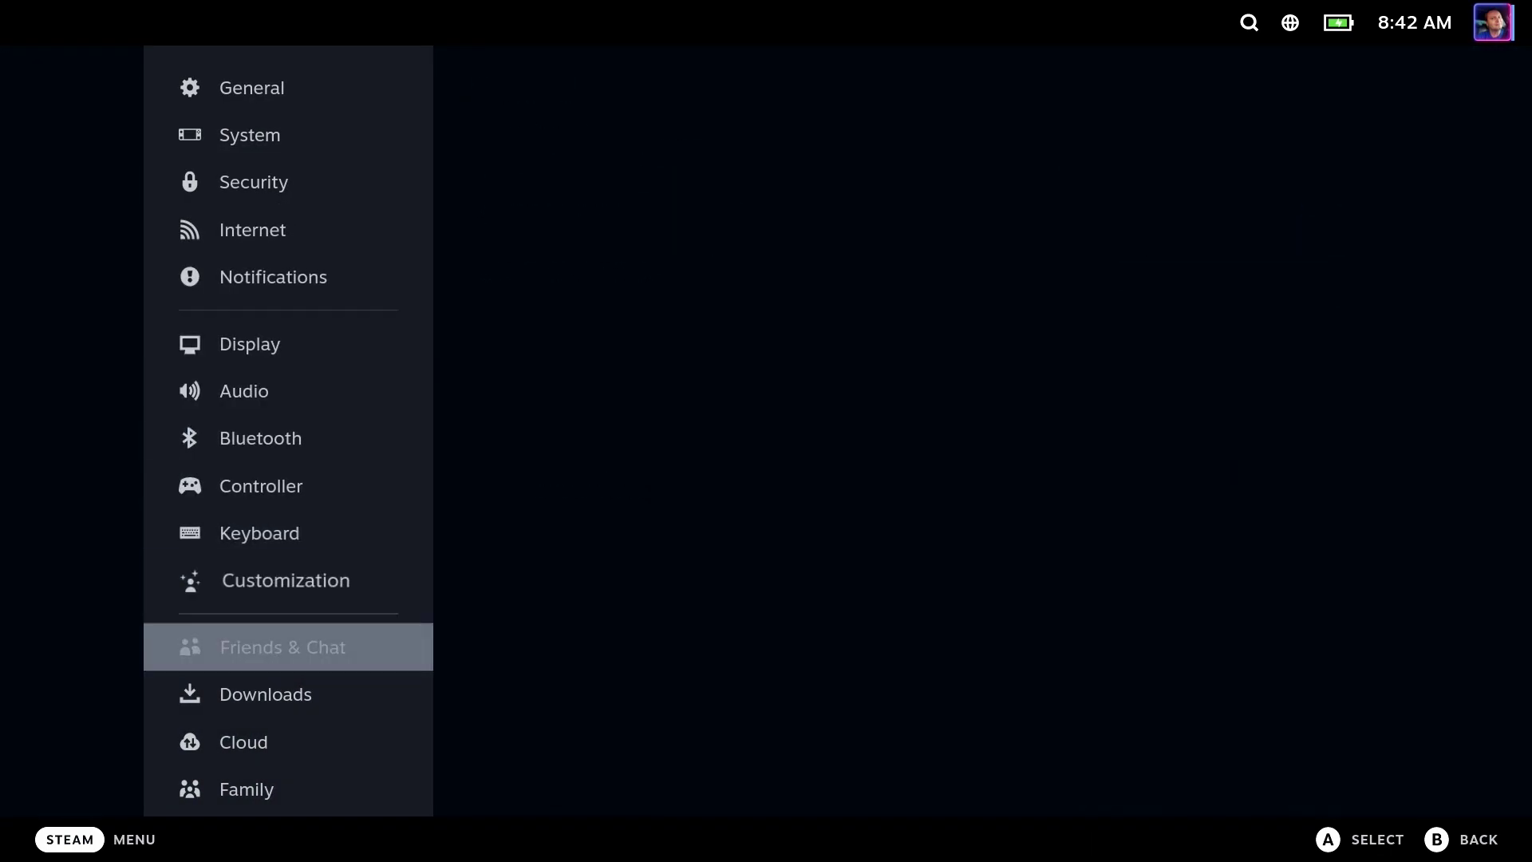
{"action": "key", "text": "Down"}
{"action": "key", "text": "Down"}
{"action": "key", "text": "Right"}
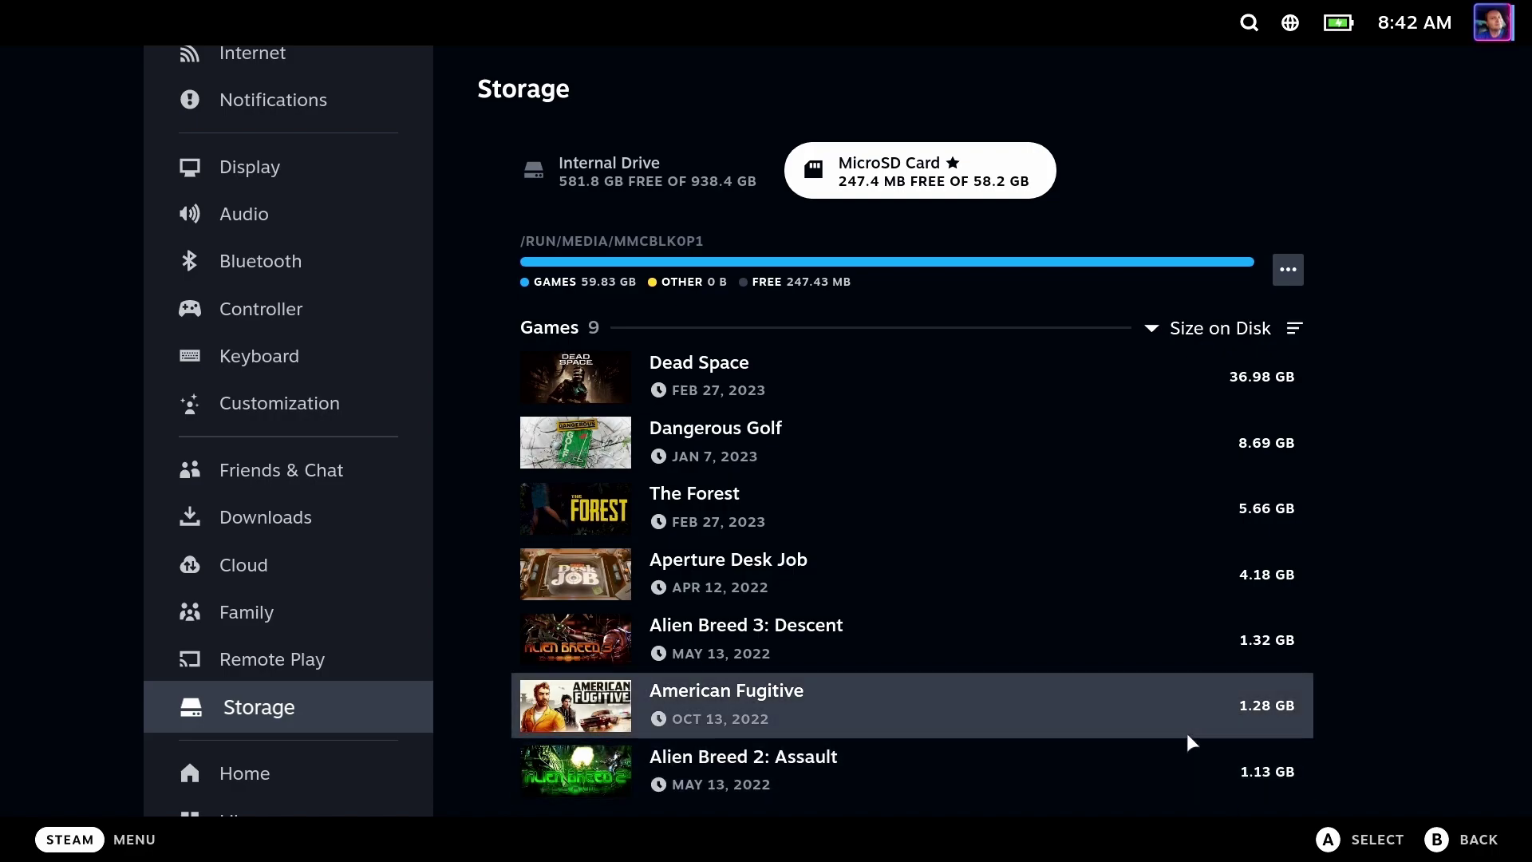
{"action": "left_click", "coordinate": [718, 180]}
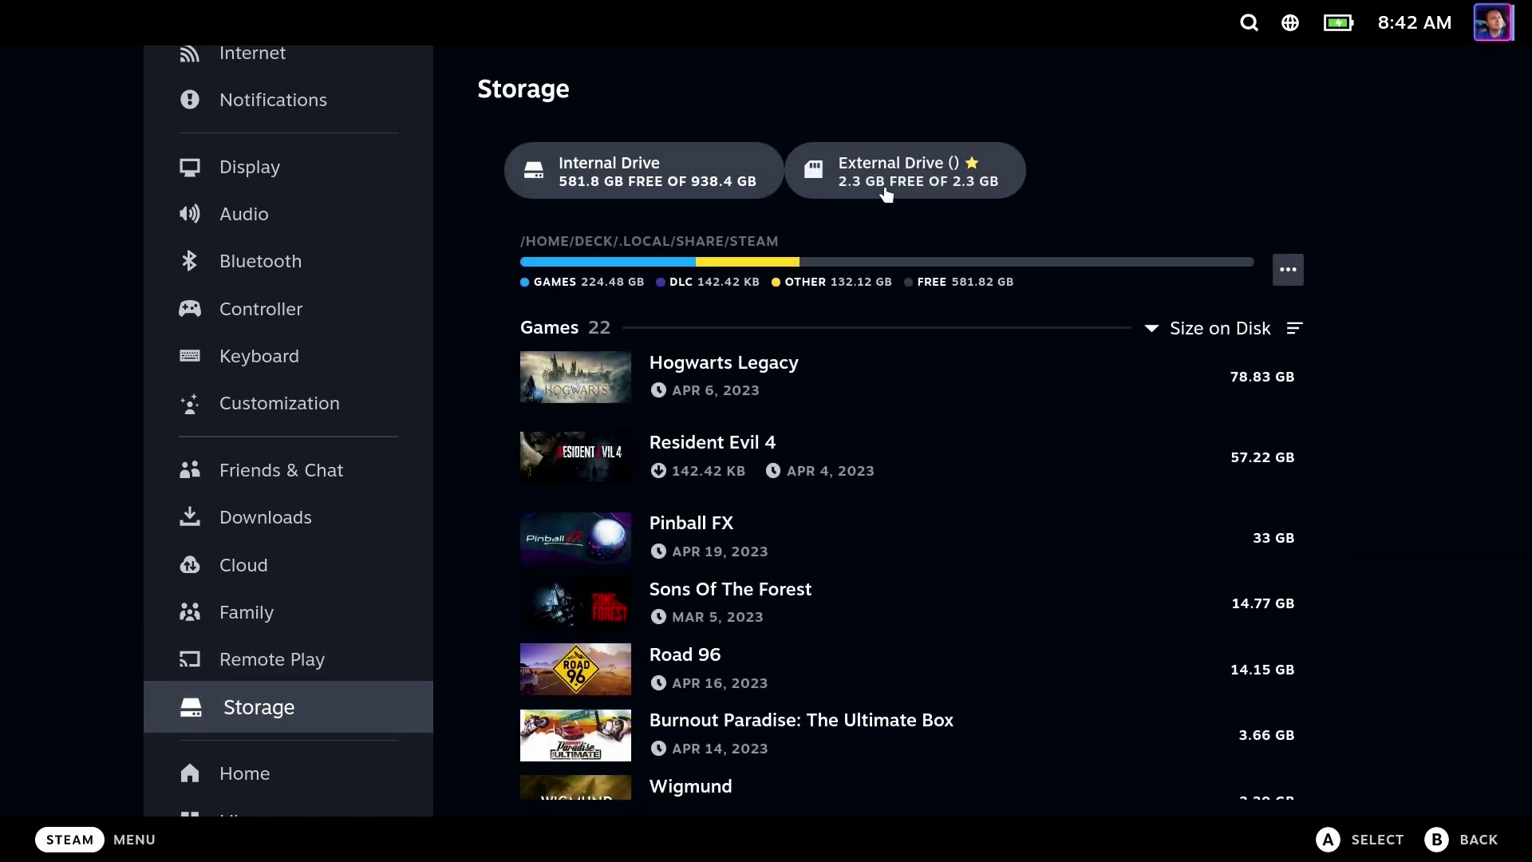
{"action": "left_click", "coordinate": [885, 188]}
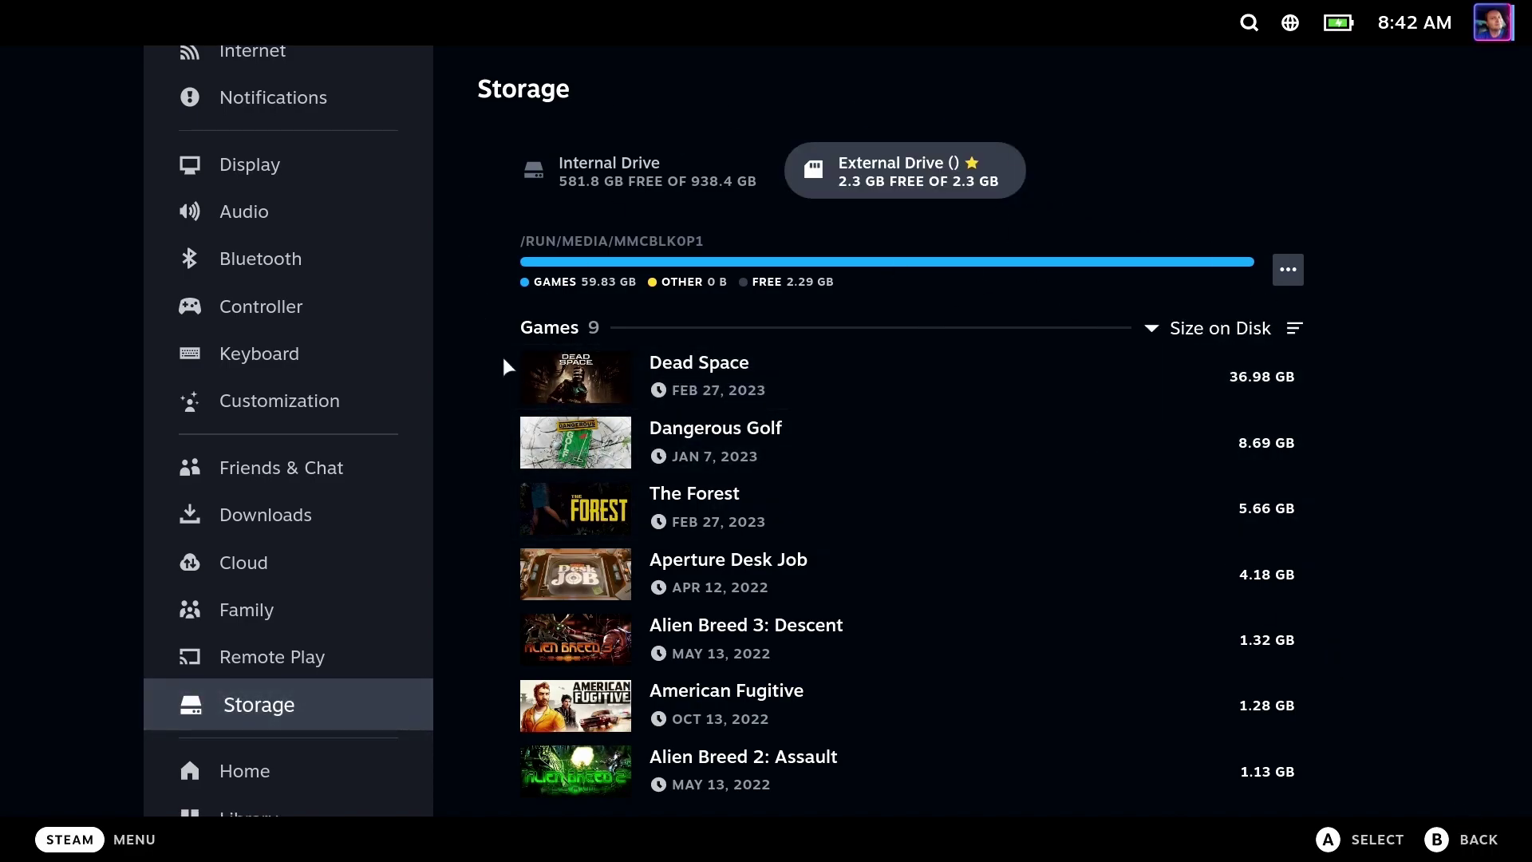
Shut down the Steam Deck
{"action": "left_click", "coordinate": [56, 842]}
{"action": "left_click", "coordinate": [120, 623]}
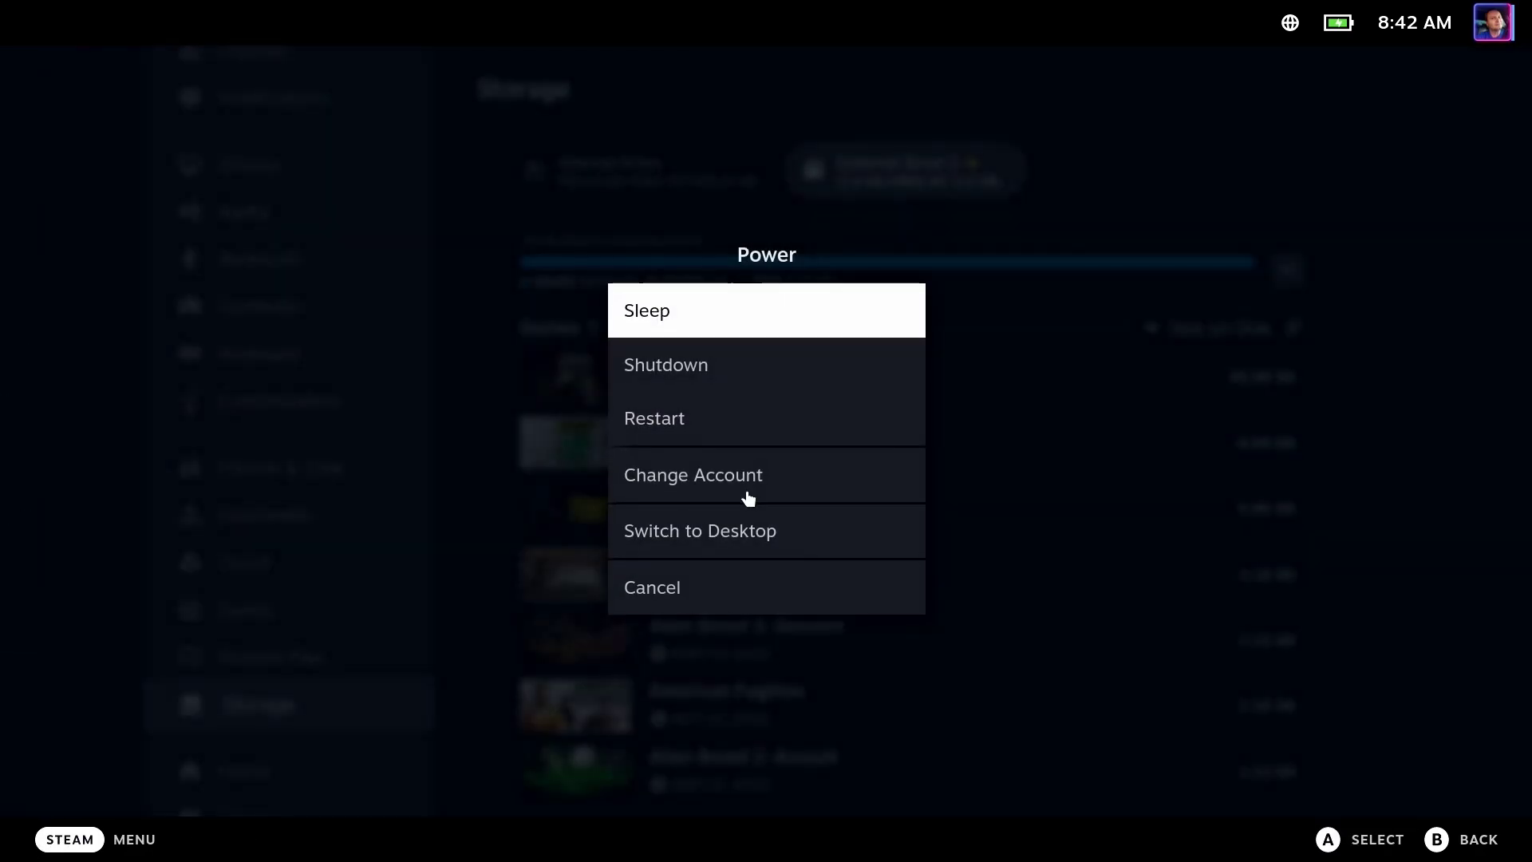
{"action": "left_click", "coordinate": [745, 379]}
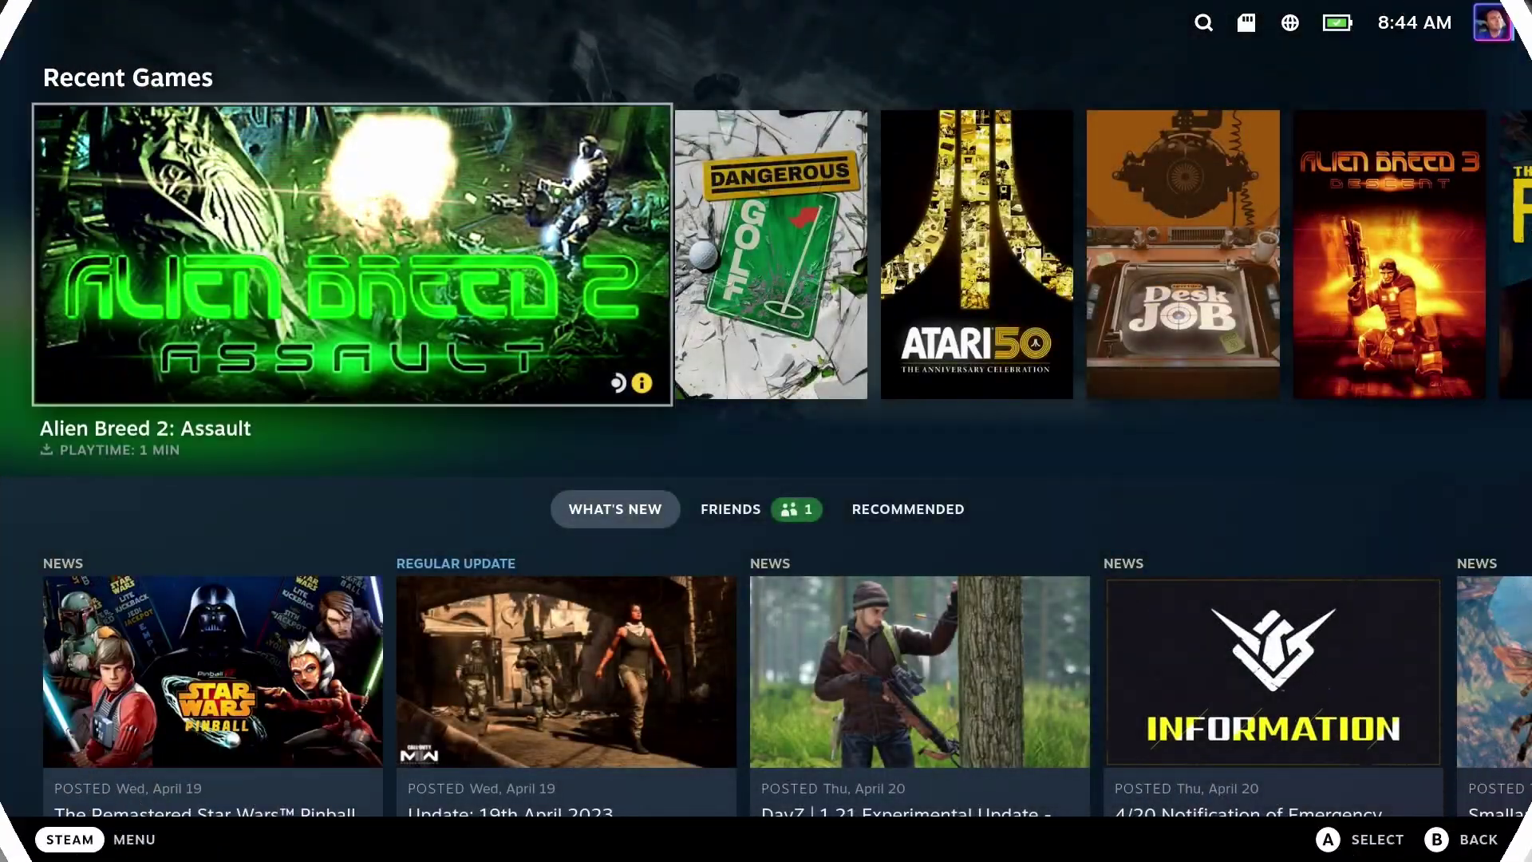
Open the System page of the Steam Deck's Settings and enter its options
{"action": "key", "text": "super"}
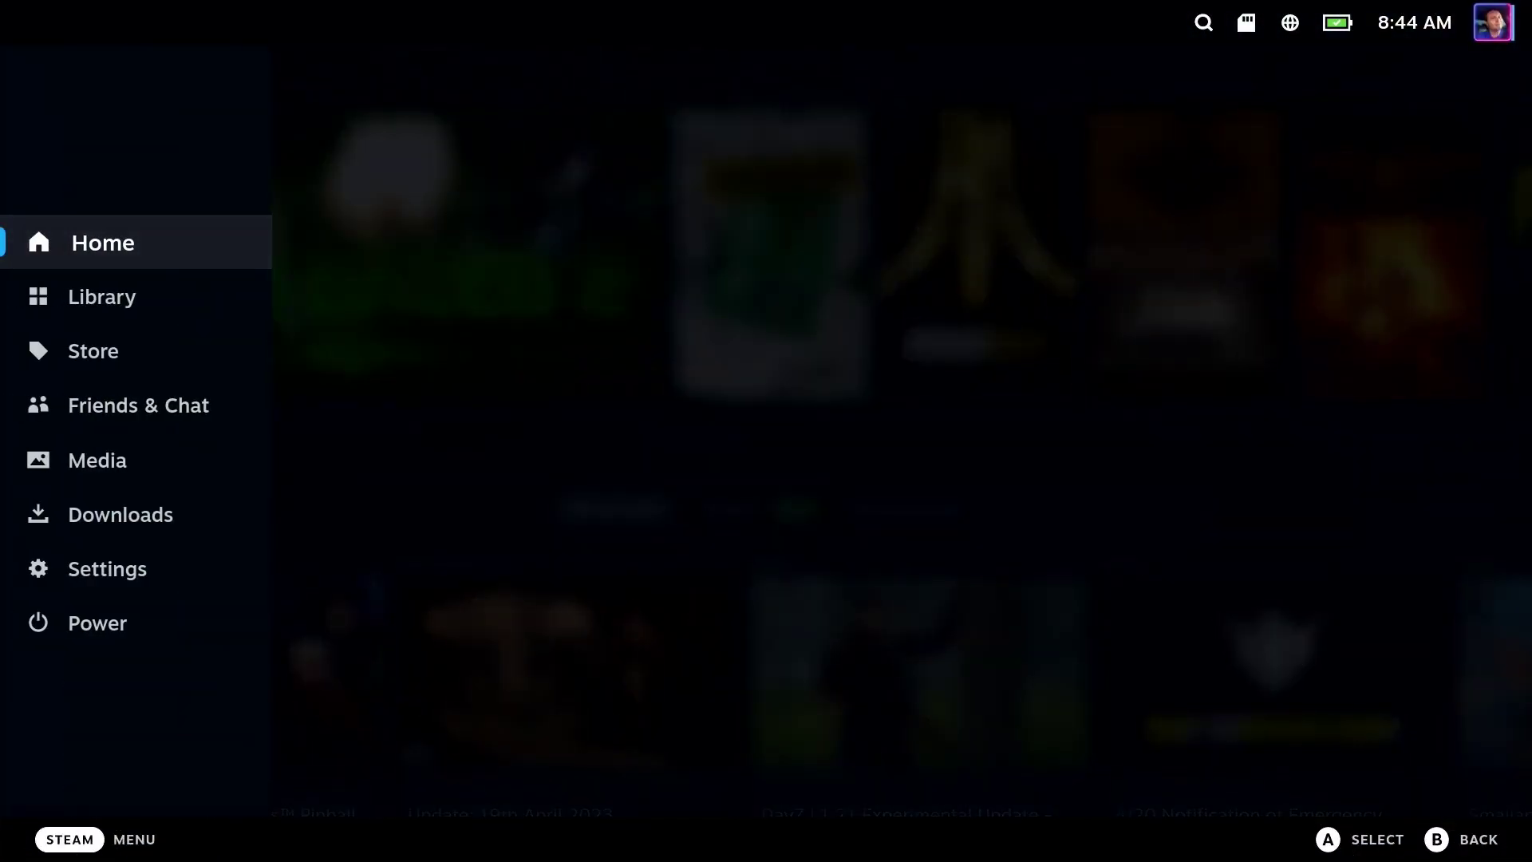
{"action": "key", "text": "Down"}
{"action": "key", "text": "Down"}
{"action": "key", "text": "Down"}
{"action": "key", "text": "Down"}
{"action": "key", "text": "Down"}
{"action": "key", "text": "Down"}
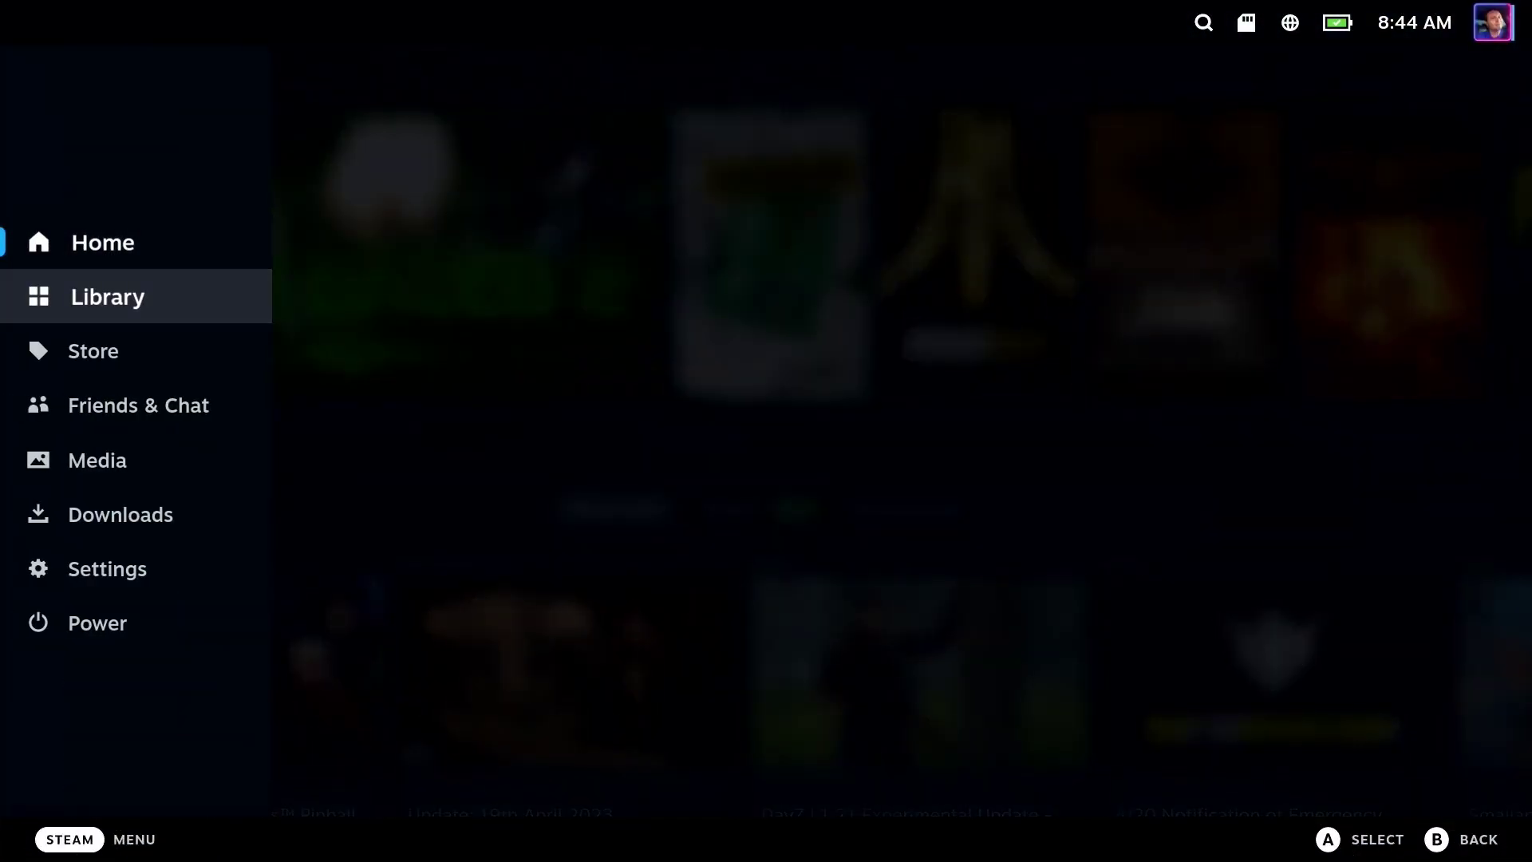
{"action": "key", "text": "Return"}
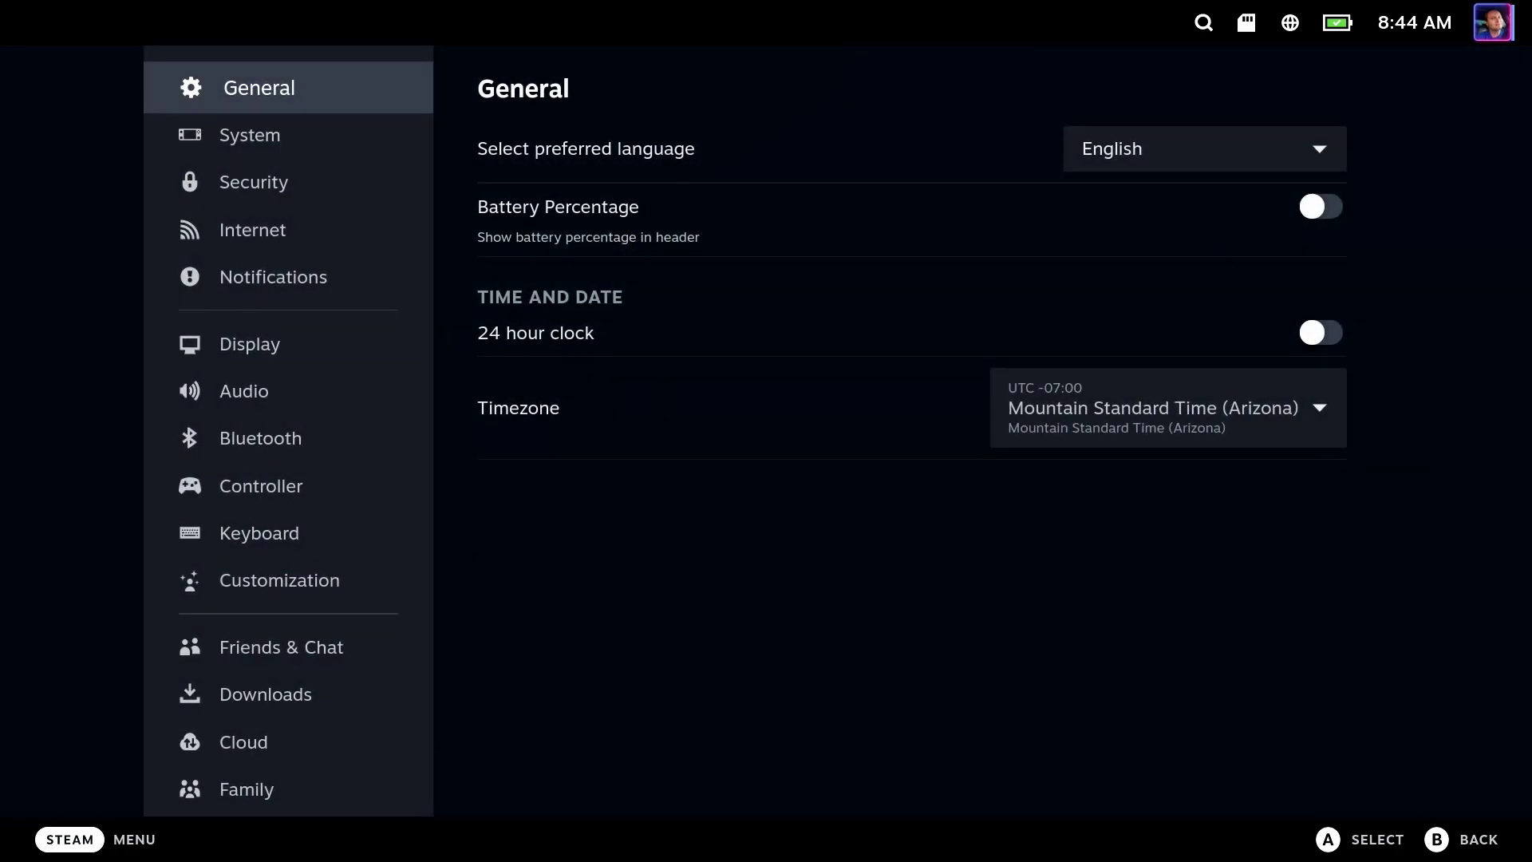
{"action": "key", "text": "Down"}
{"action": "key", "text": "Right"}
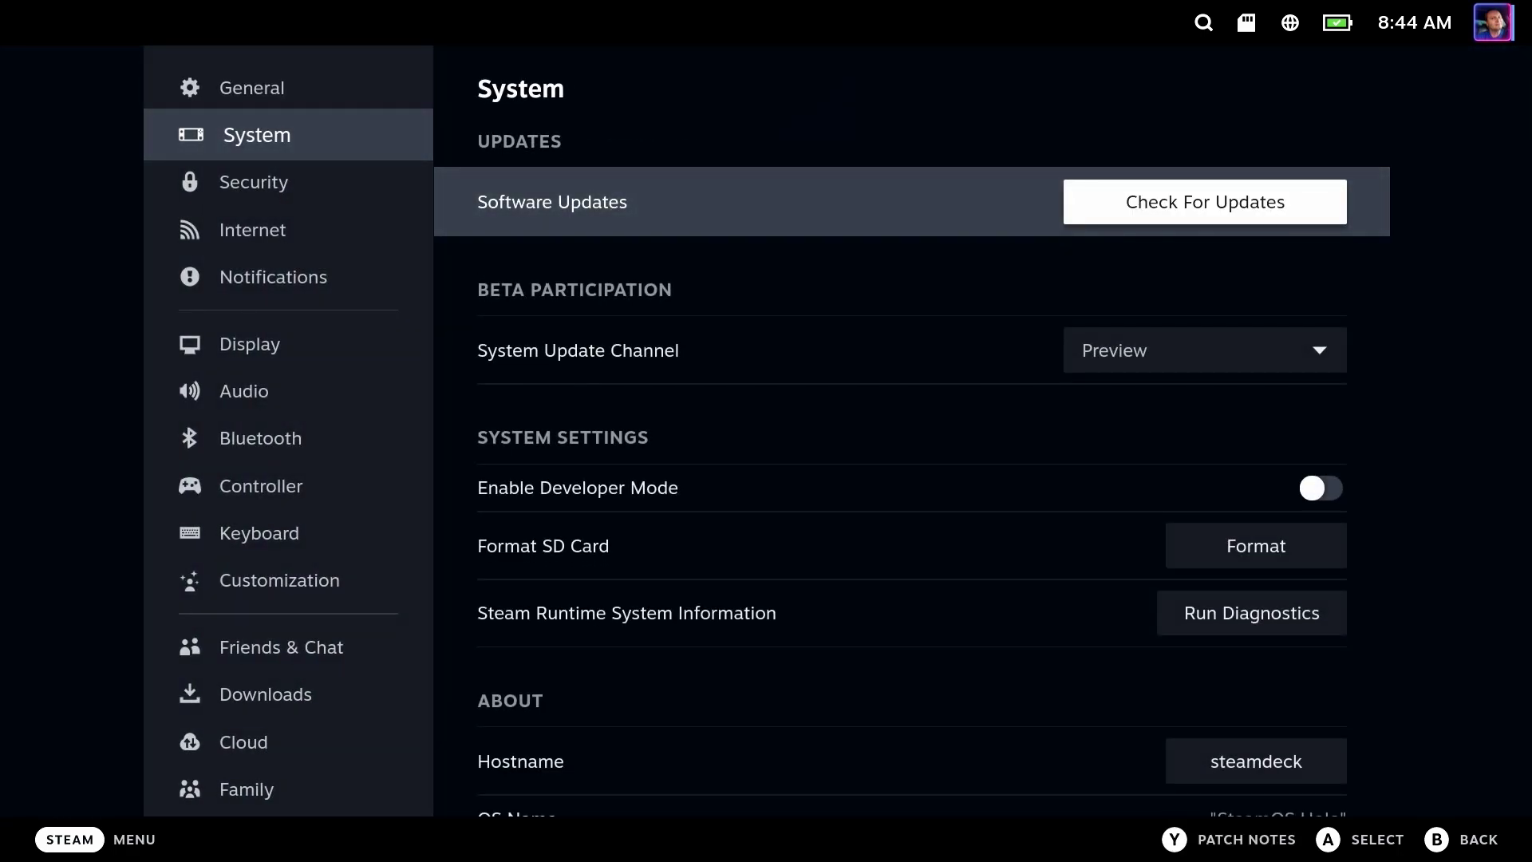
Format the inserted SD card and confirm erasing its data
{"action": "key", "text": "Down"}
{"action": "key", "text": "Down"}
{"action": "key", "text": "Down"}
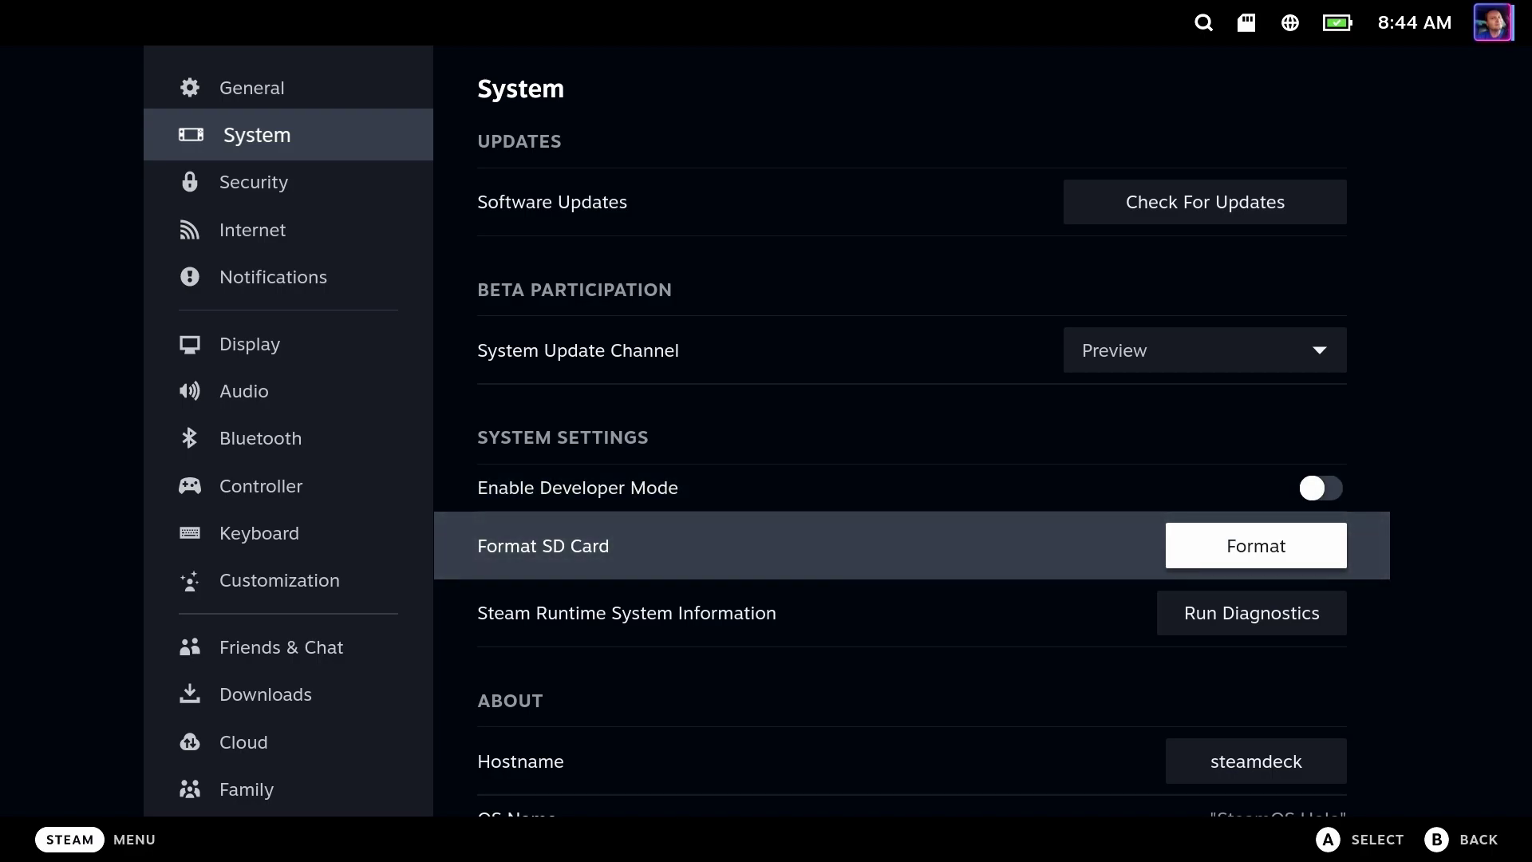
{"action": "key", "text": "Return"}
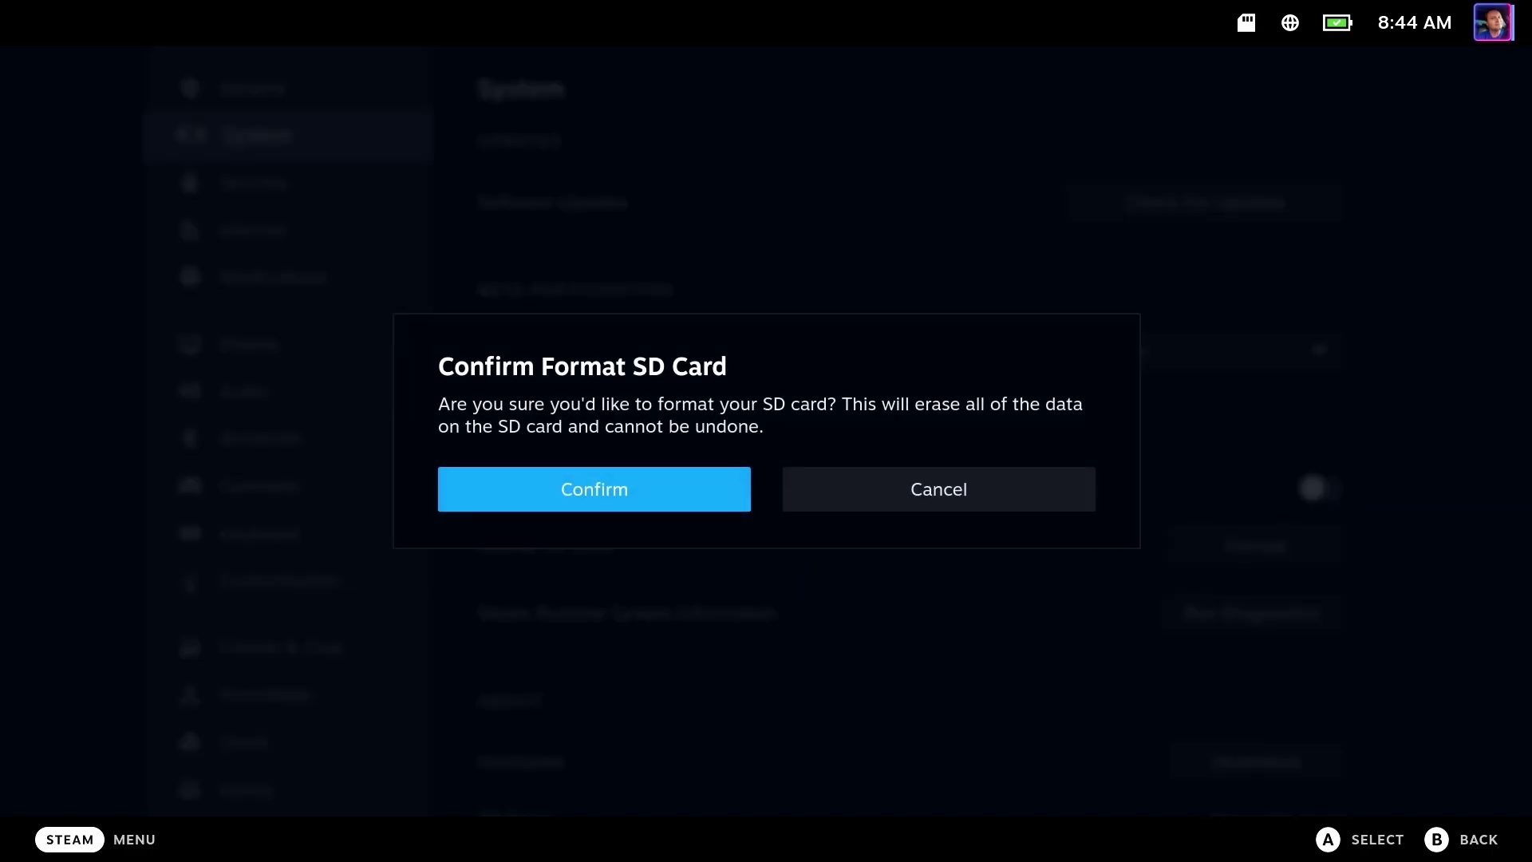
{"action": "key", "text": "Return"}
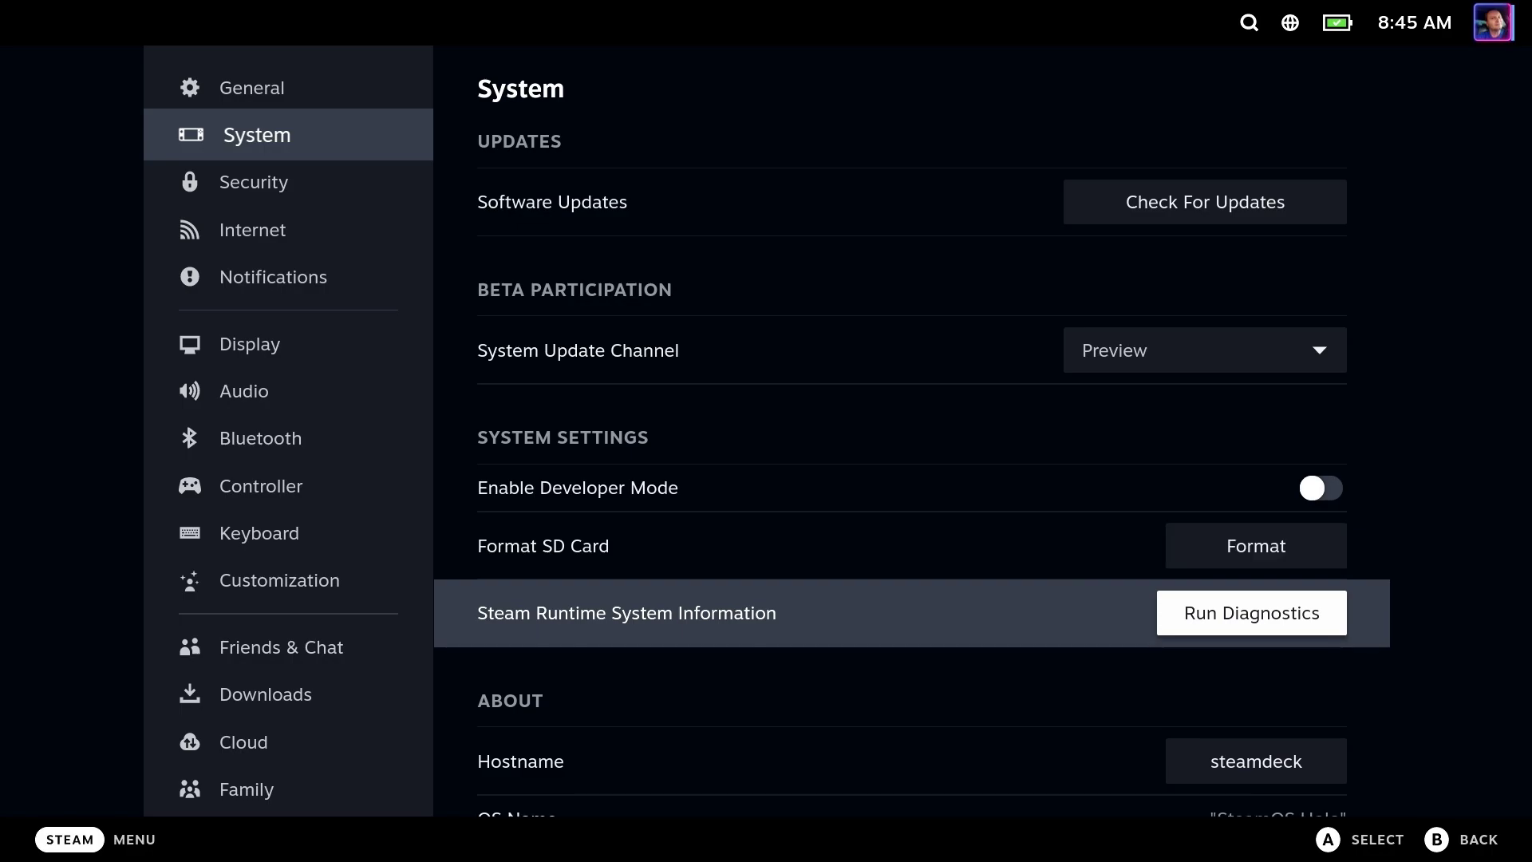
Go to the Storage settings and check the capacity and contents of the newly formatted microSD card
{"action": "key", "text": "Left"}
{"action": "key", "text": "Down"}
{"action": "key", "text": "Down"}
{"action": "key", "text": "Down"}
{"action": "key", "text": "Down"}
{"action": "key", "text": "Down"}
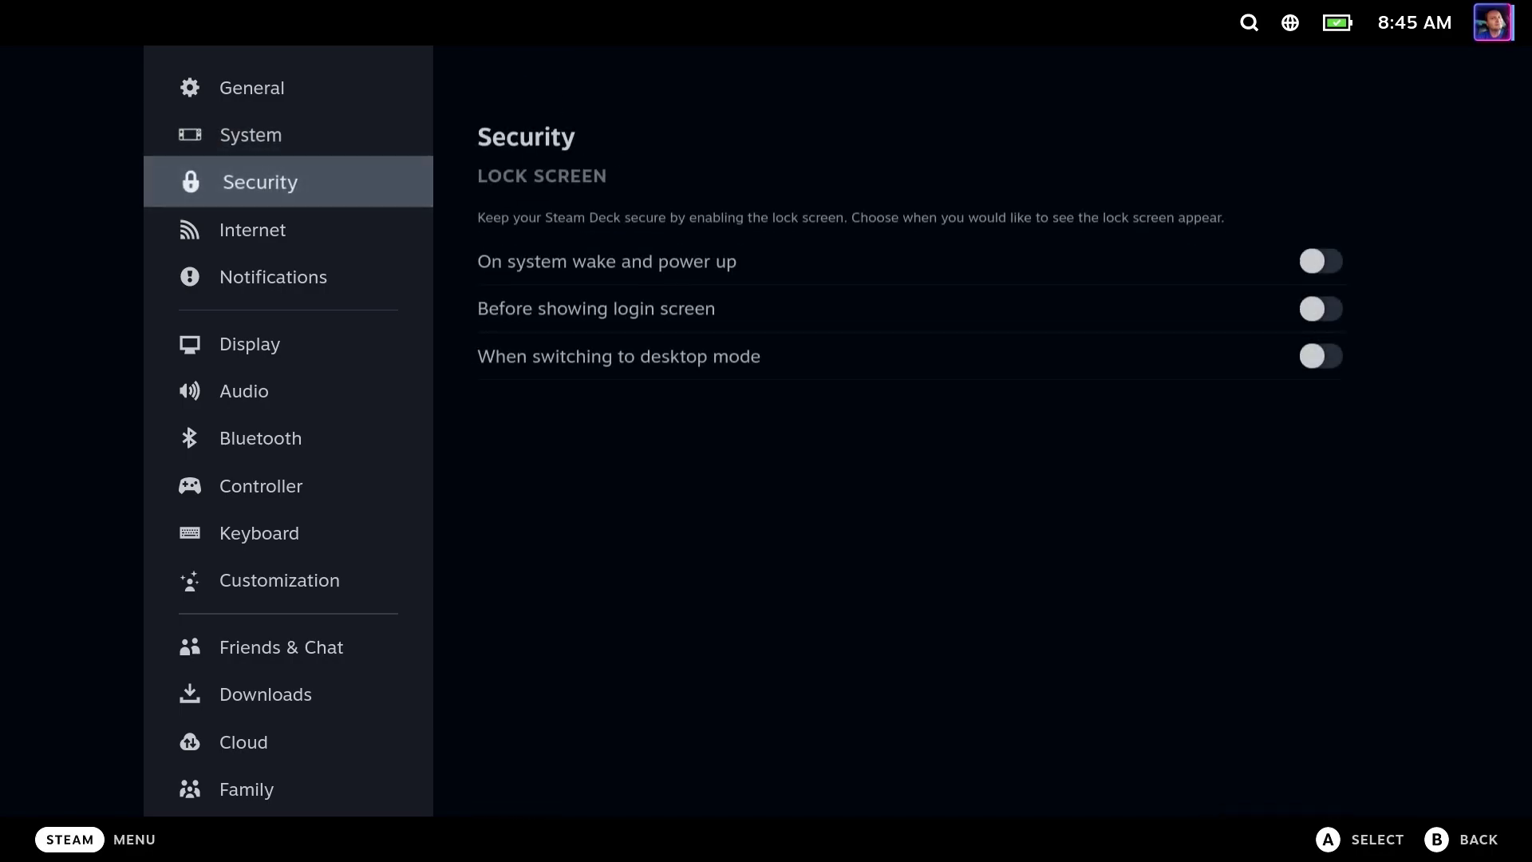
{"action": "key", "text": "Down"}
{"action": "key", "text": "Down"}
{"action": "key", "text": "Down"}
{"action": "key", "text": "Down"}
{"action": "key", "text": "Down"}
{"action": "key", "text": "Down"}
{"action": "key", "text": "Down"}
{"action": "key", "text": "Down"}
{"action": "key", "text": "Down"}
{"action": "key", "text": "Down"}
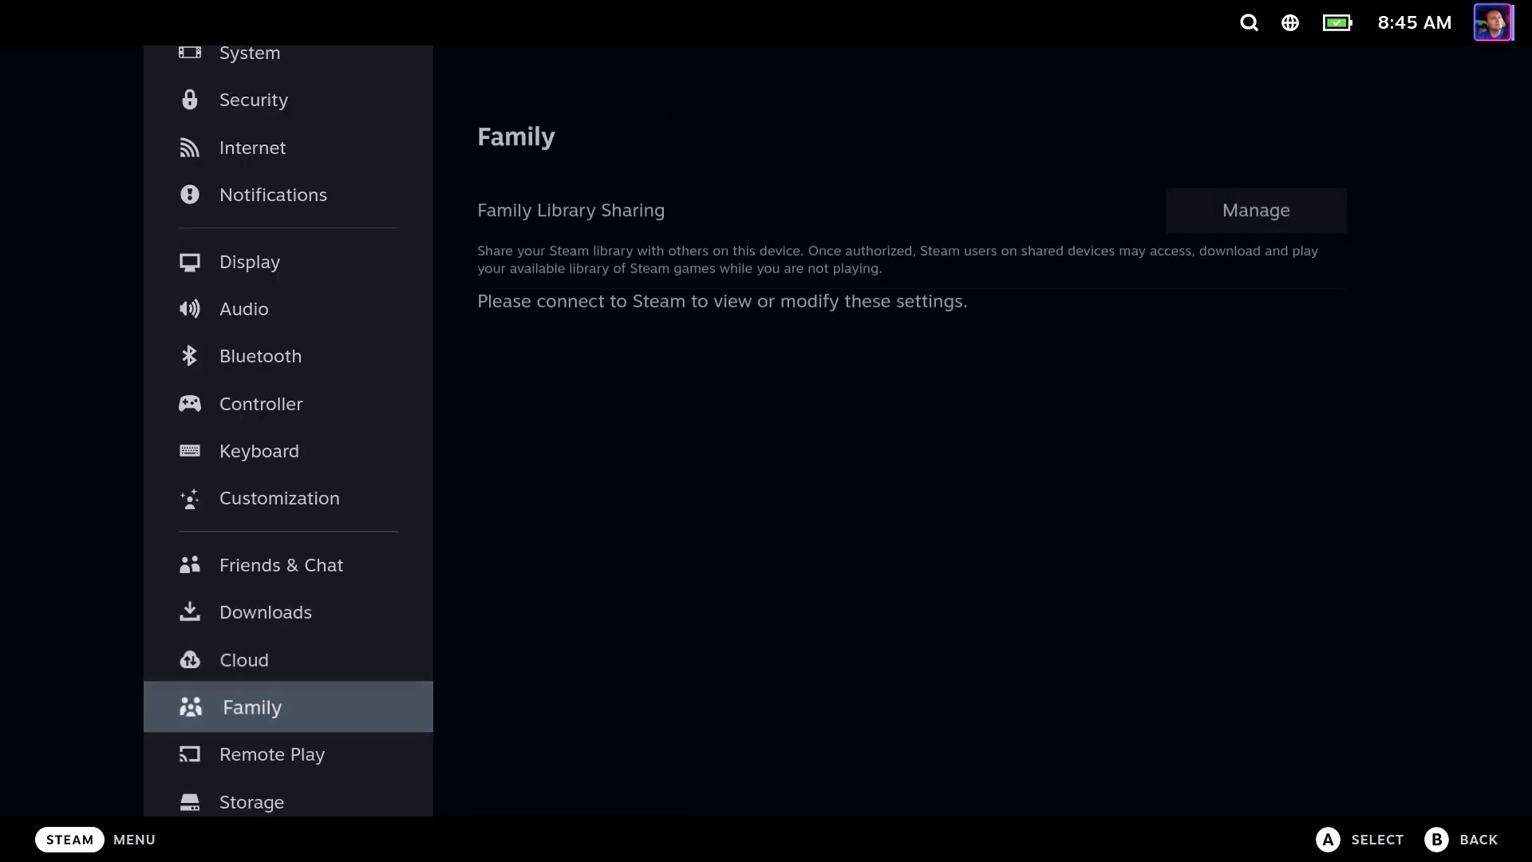
{"action": "key", "text": "Right"}
{"action": "key", "text": "Right"}
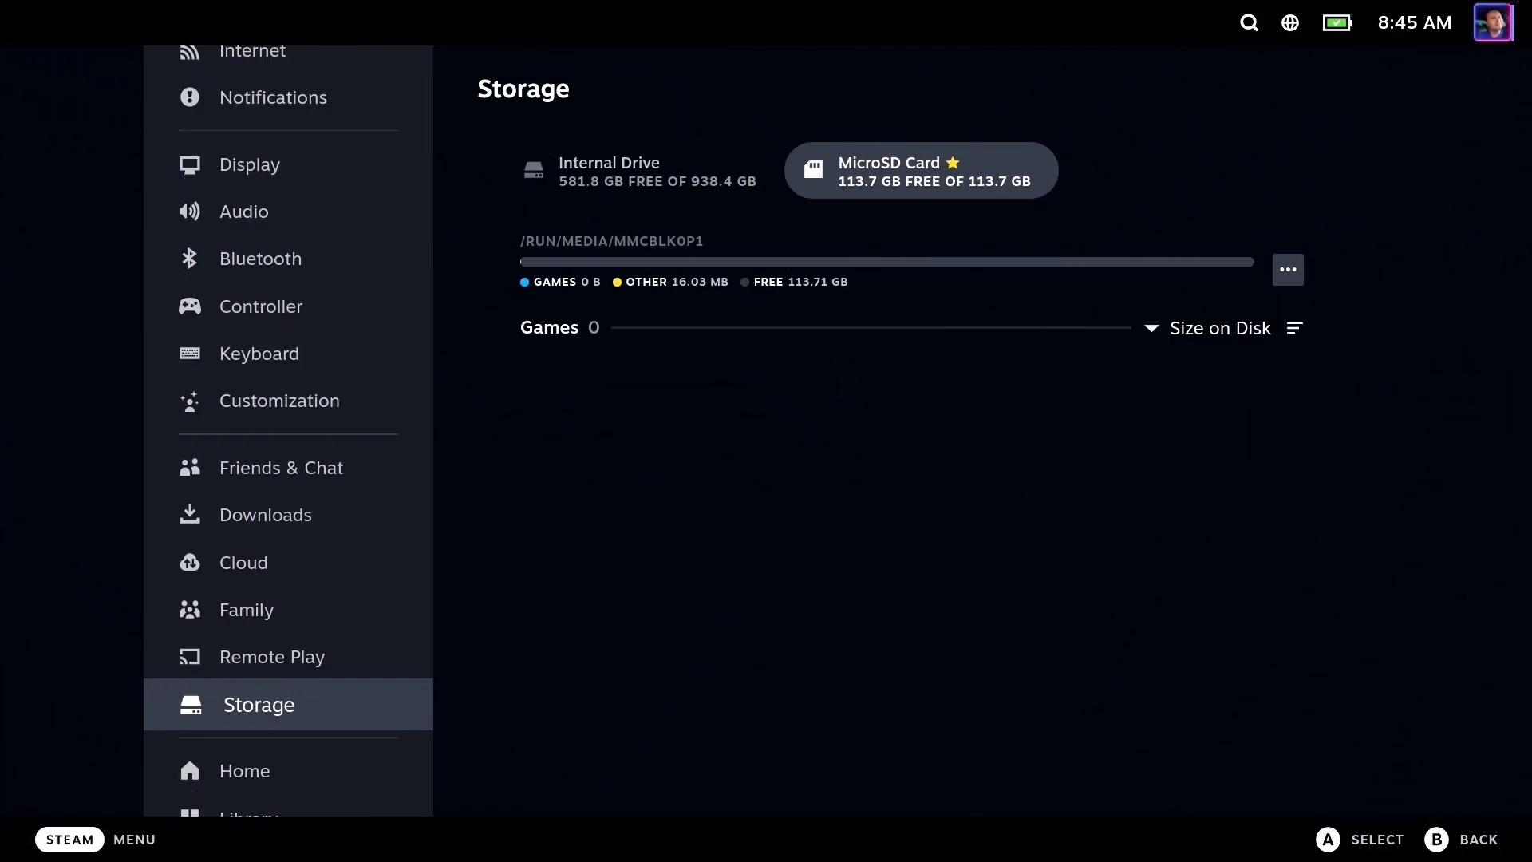
Switch the Steam Deck to desktop mode
{"action": "key", "text": "ctrl+1"}
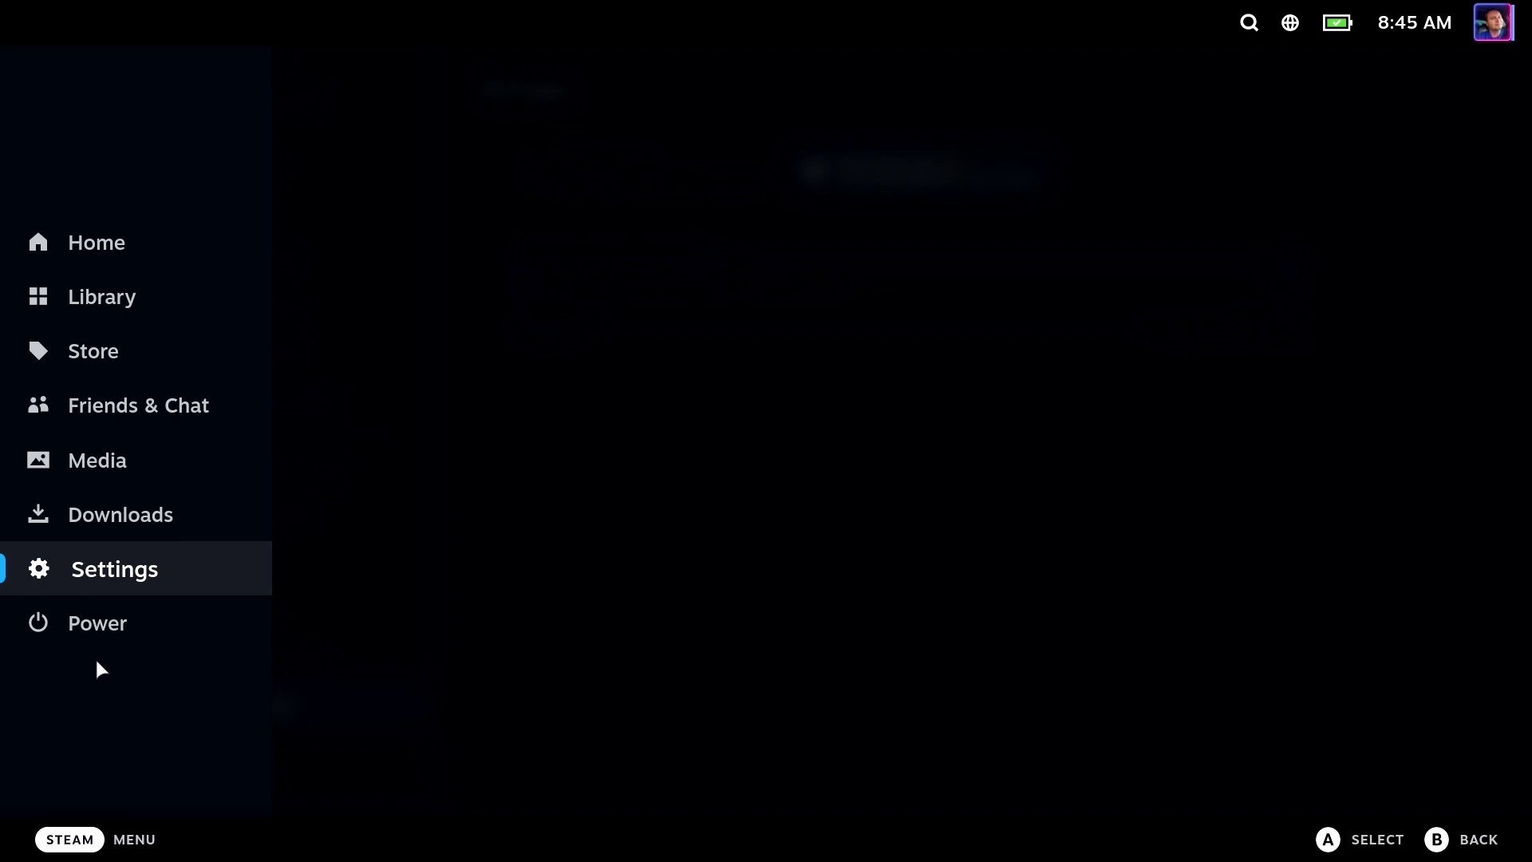
{"action": "left_click", "coordinate": [106, 624]}
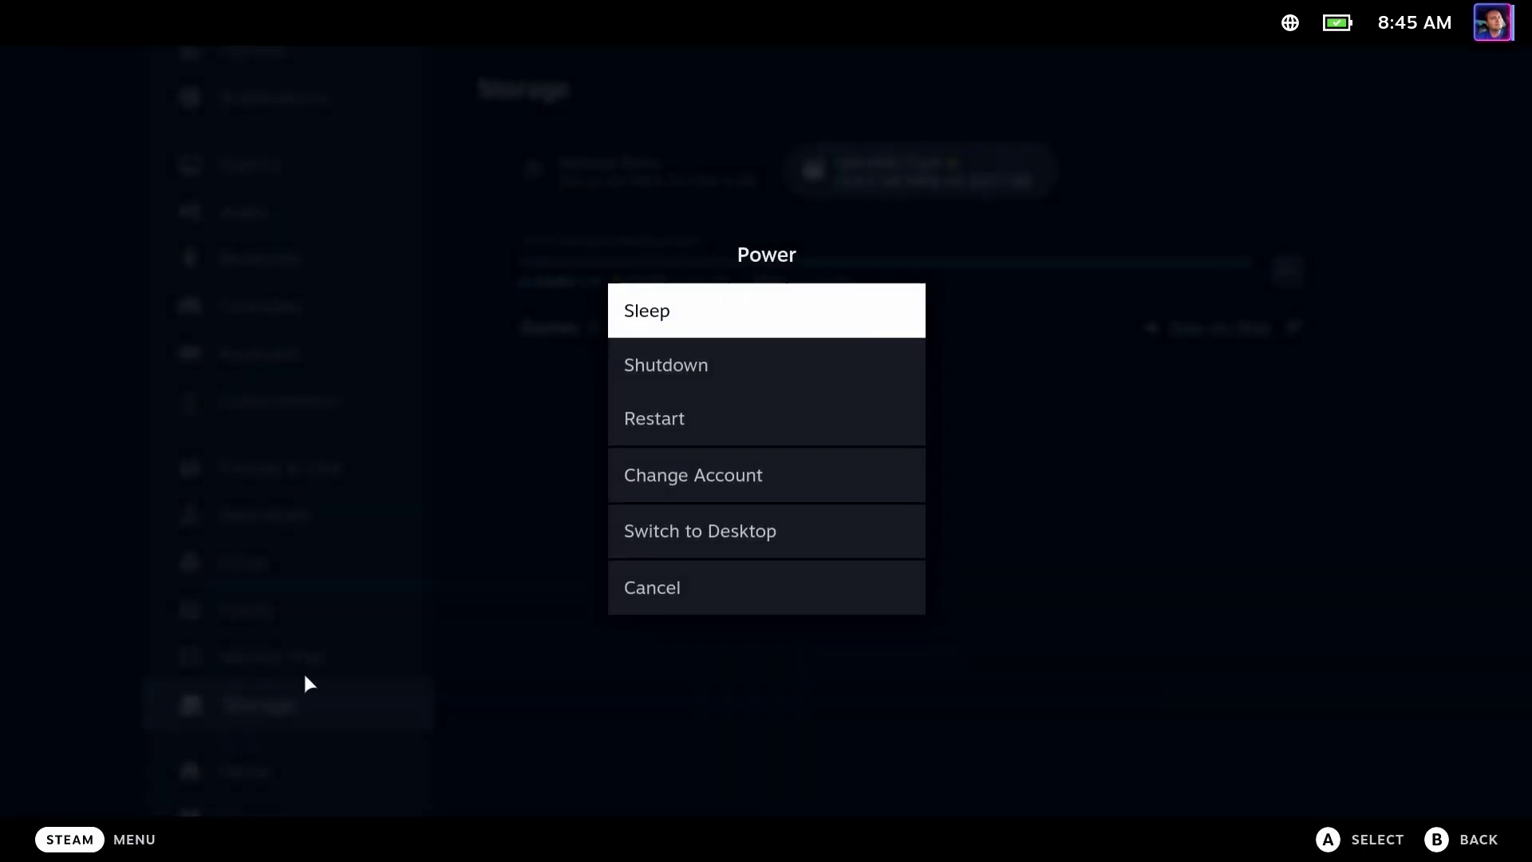
{"action": "left_click", "coordinate": [698, 531]}
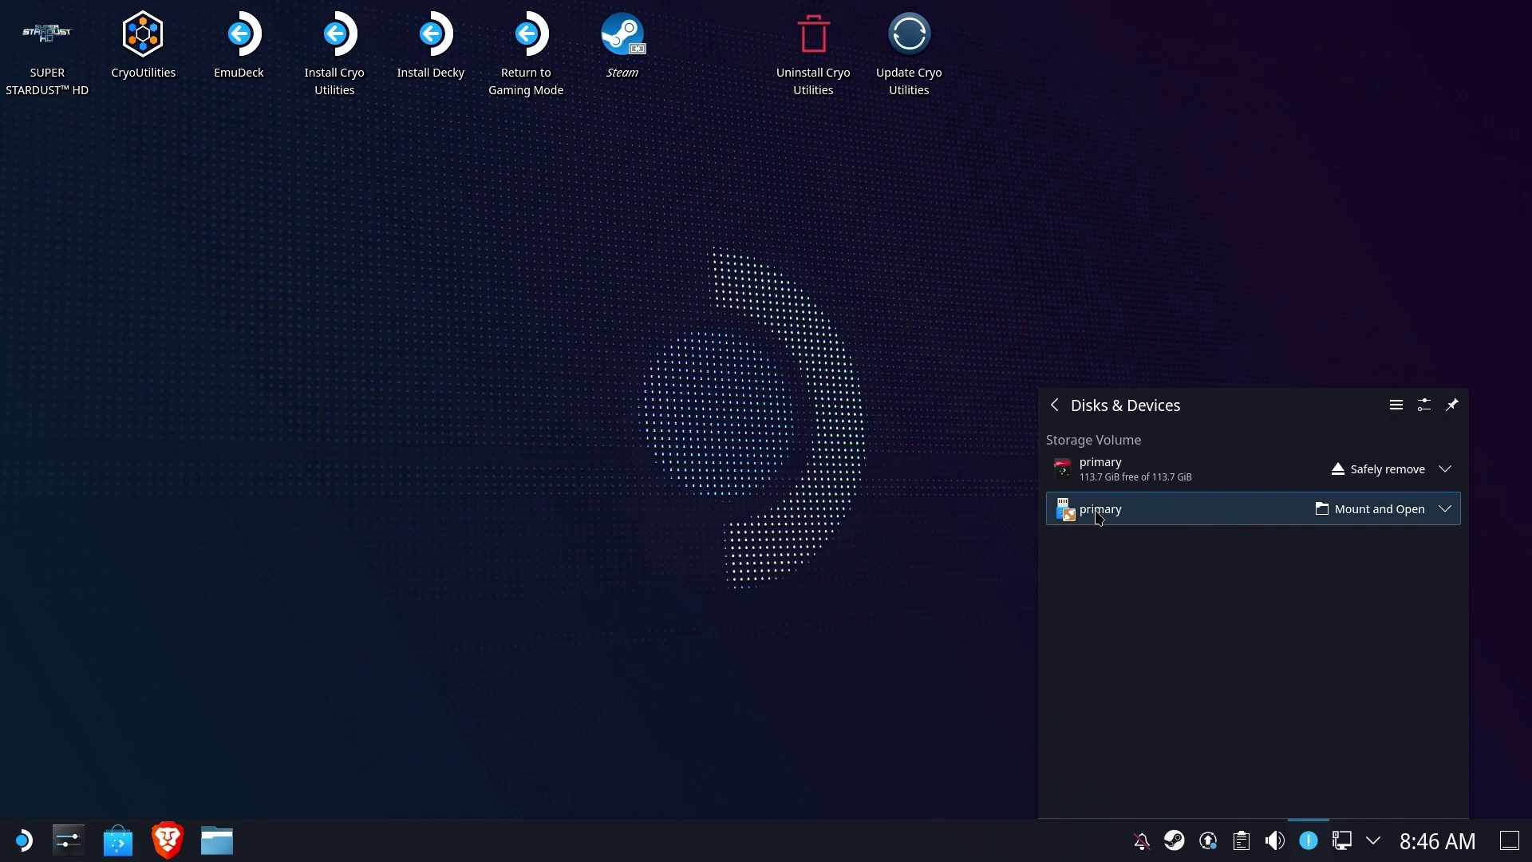
Mount the unmounted primary volume in Dolphin and show the new and old cards side by side in a split view
{"action": "left_click", "coordinate": [1373, 519]}
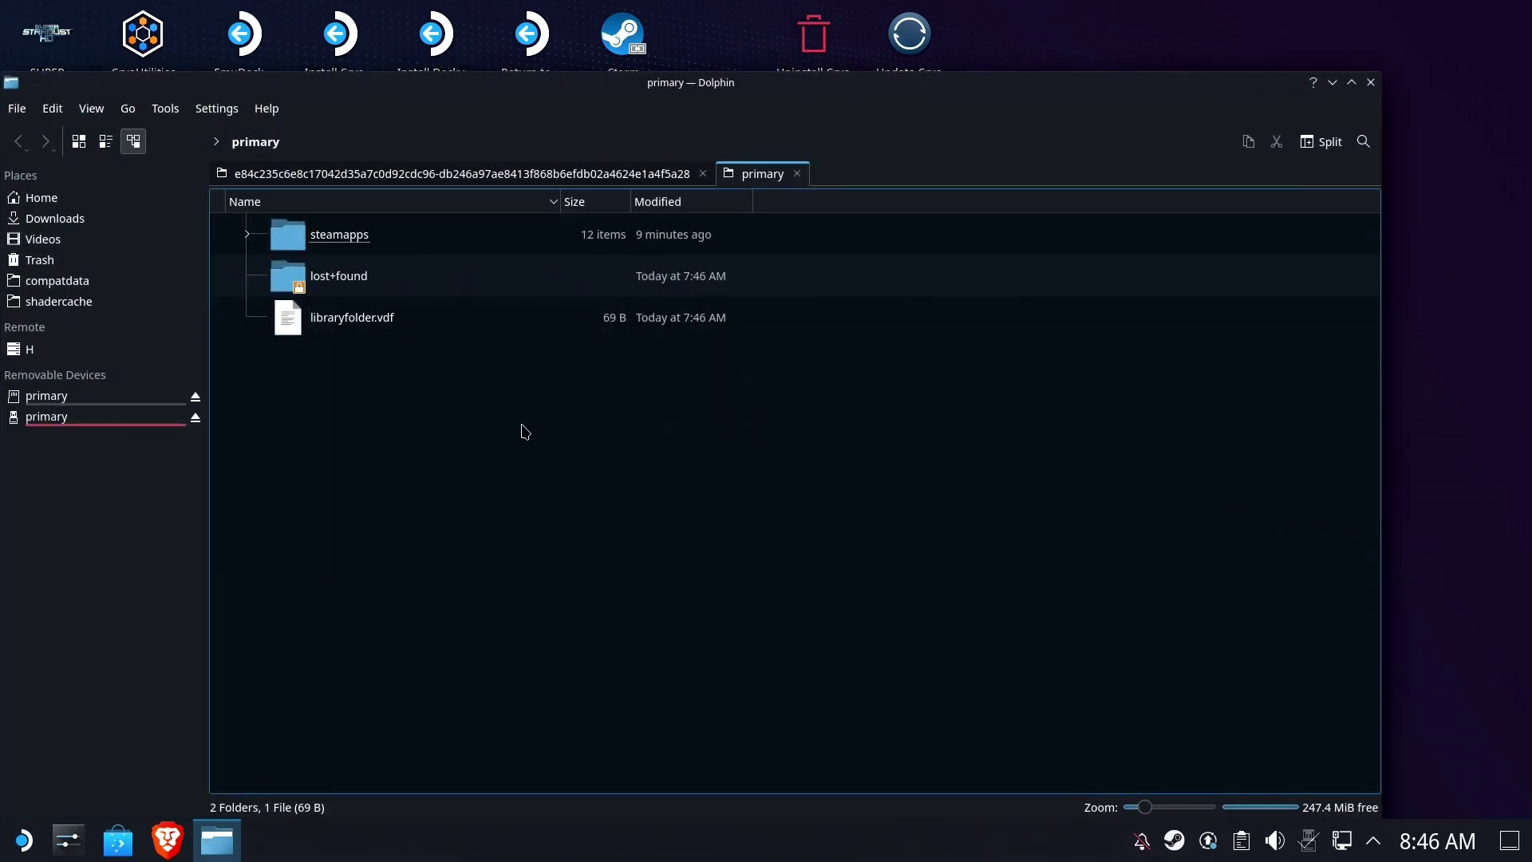
{"action": "left_click", "coordinate": [70, 395]}
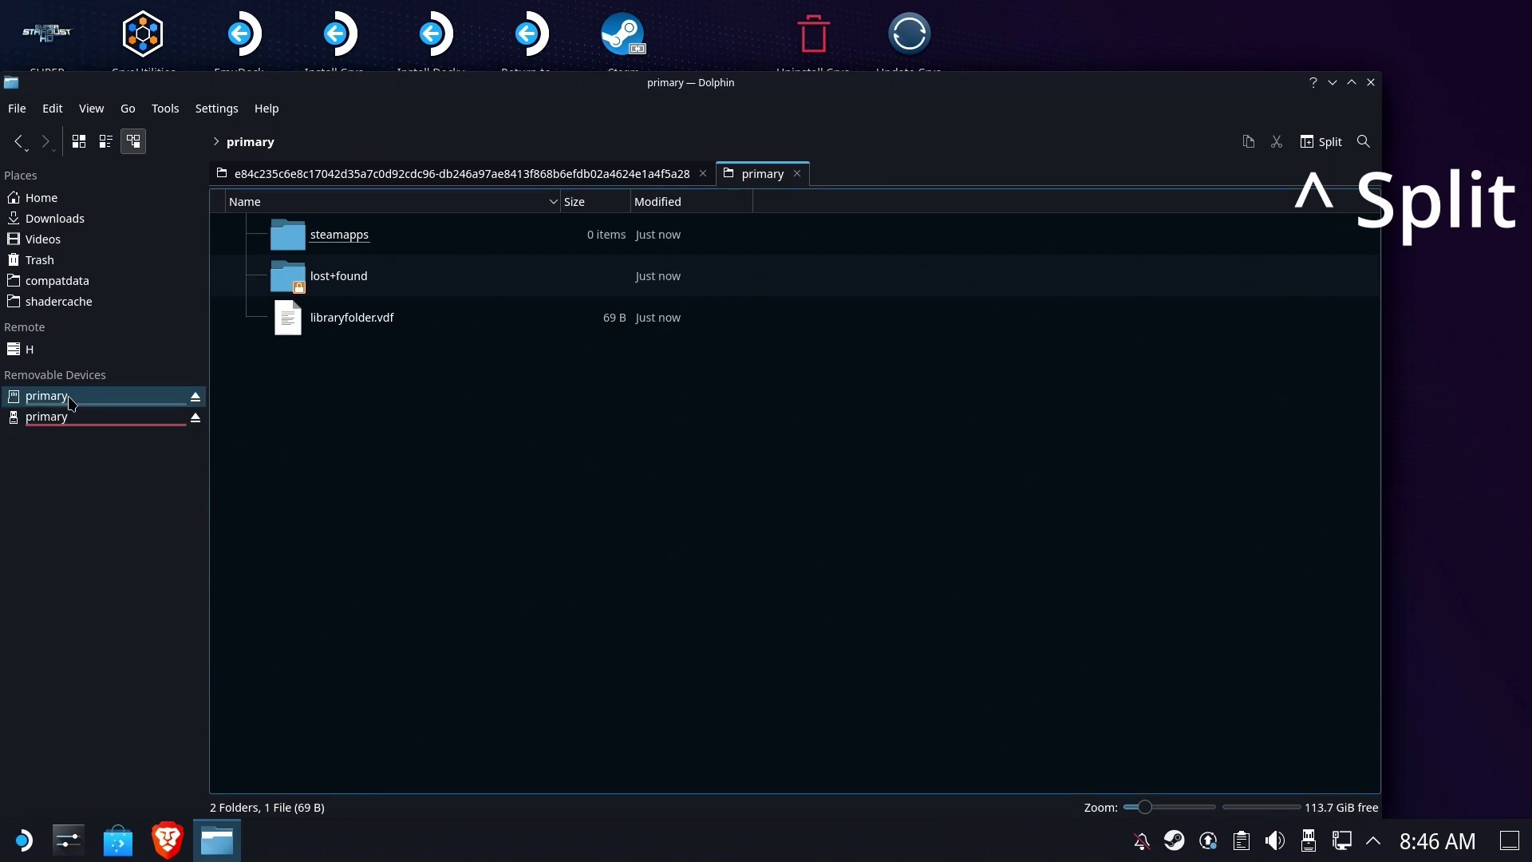
{"action": "left_click", "coordinate": [70, 427]}
{"action": "key", "text": "F3"}
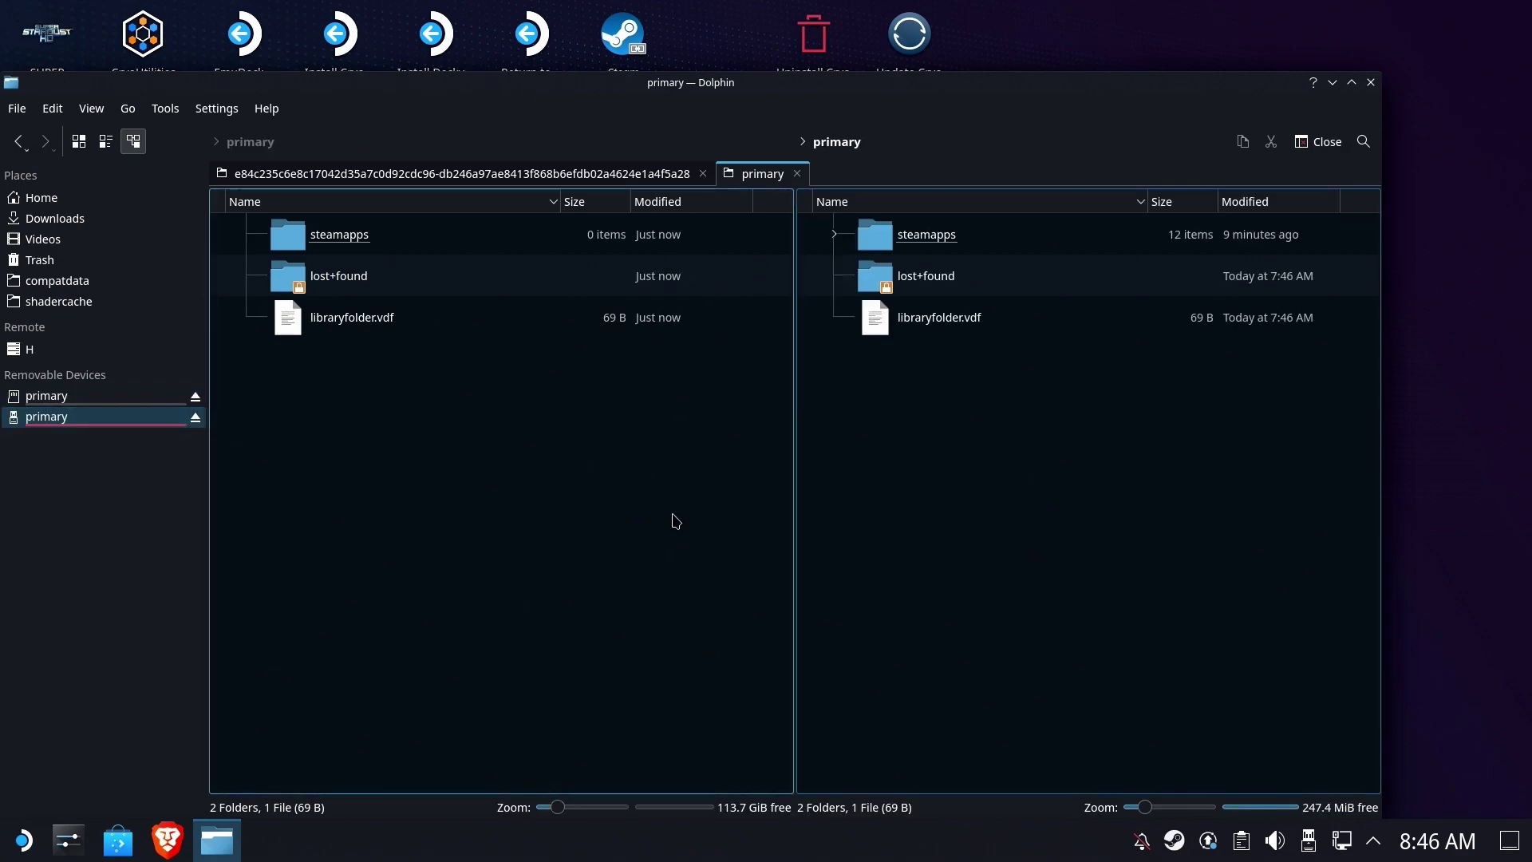
Activate the two file panes alternately to check which removable drive each one shows
{"action": "left_click", "coordinate": [662, 533]}
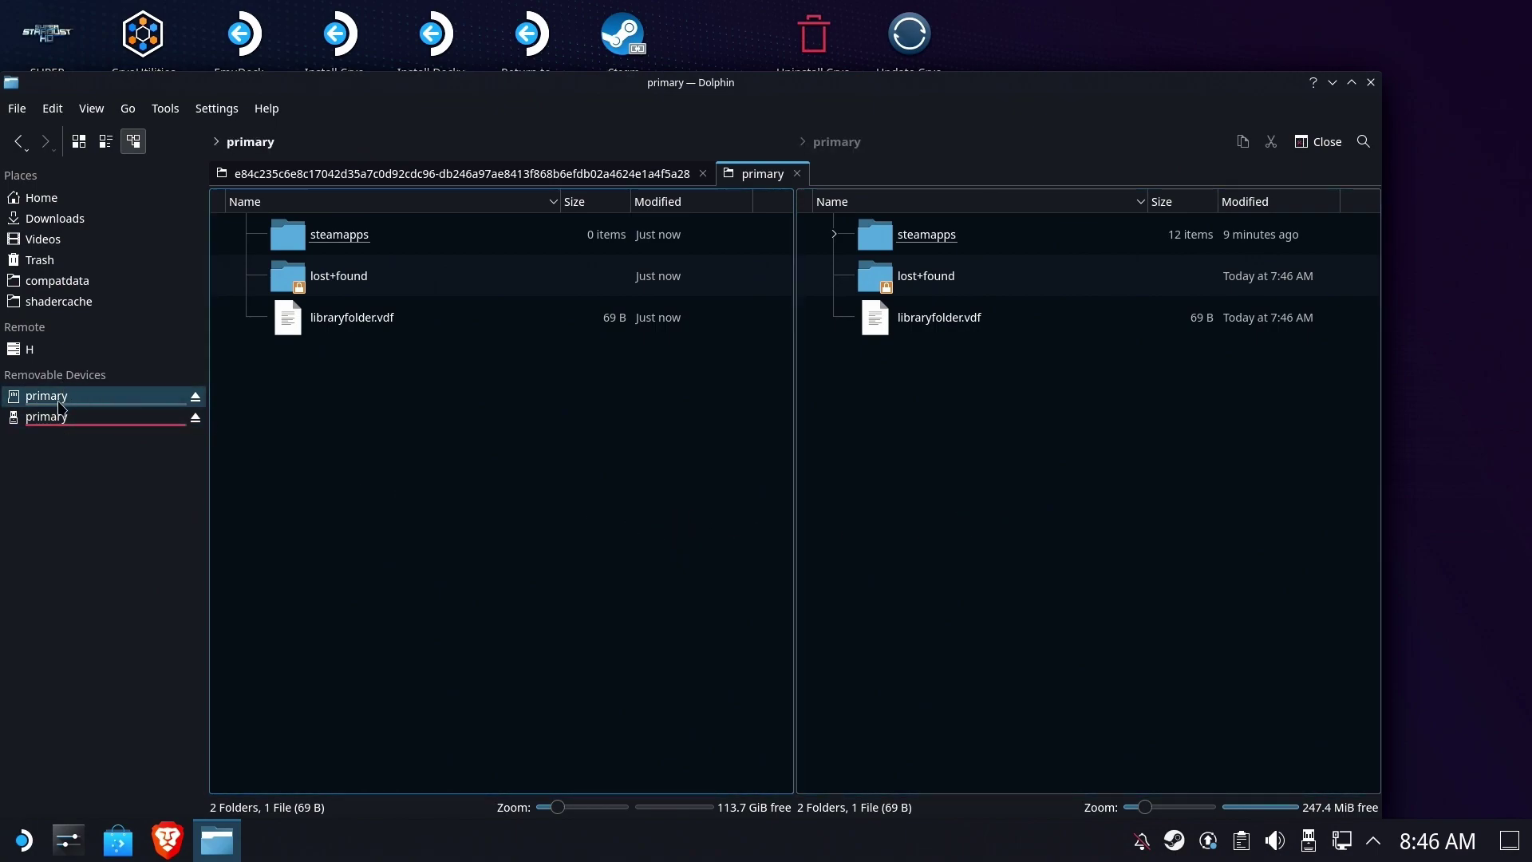
{"action": "left_click", "coordinate": [917, 543]}
{"action": "left_click", "coordinate": [689, 559]}
{"action": "left_click", "coordinate": [977, 563]}
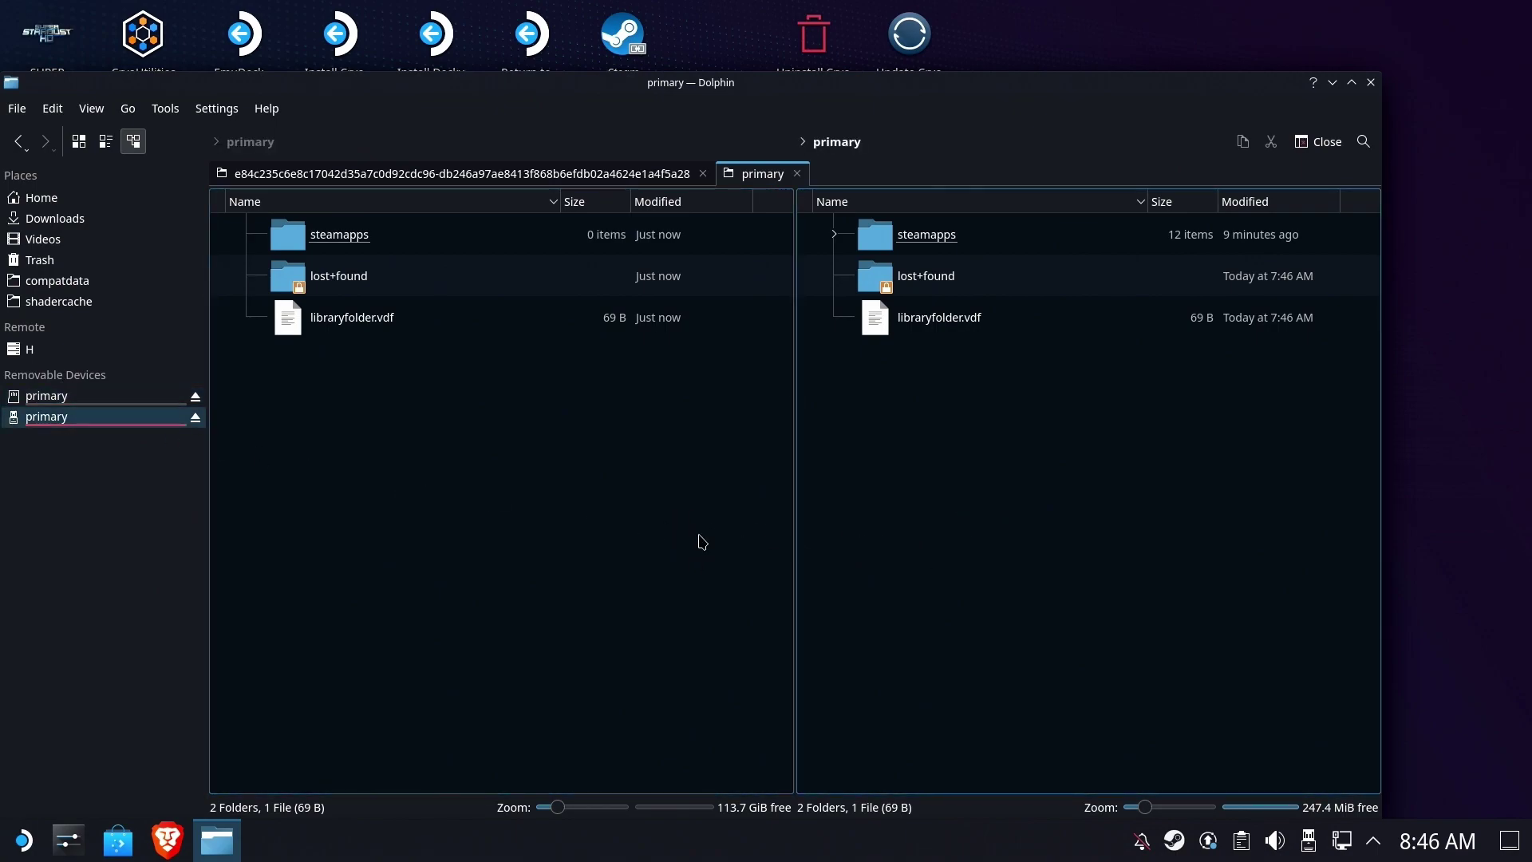
{"action": "left_click", "coordinate": [701, 542]}
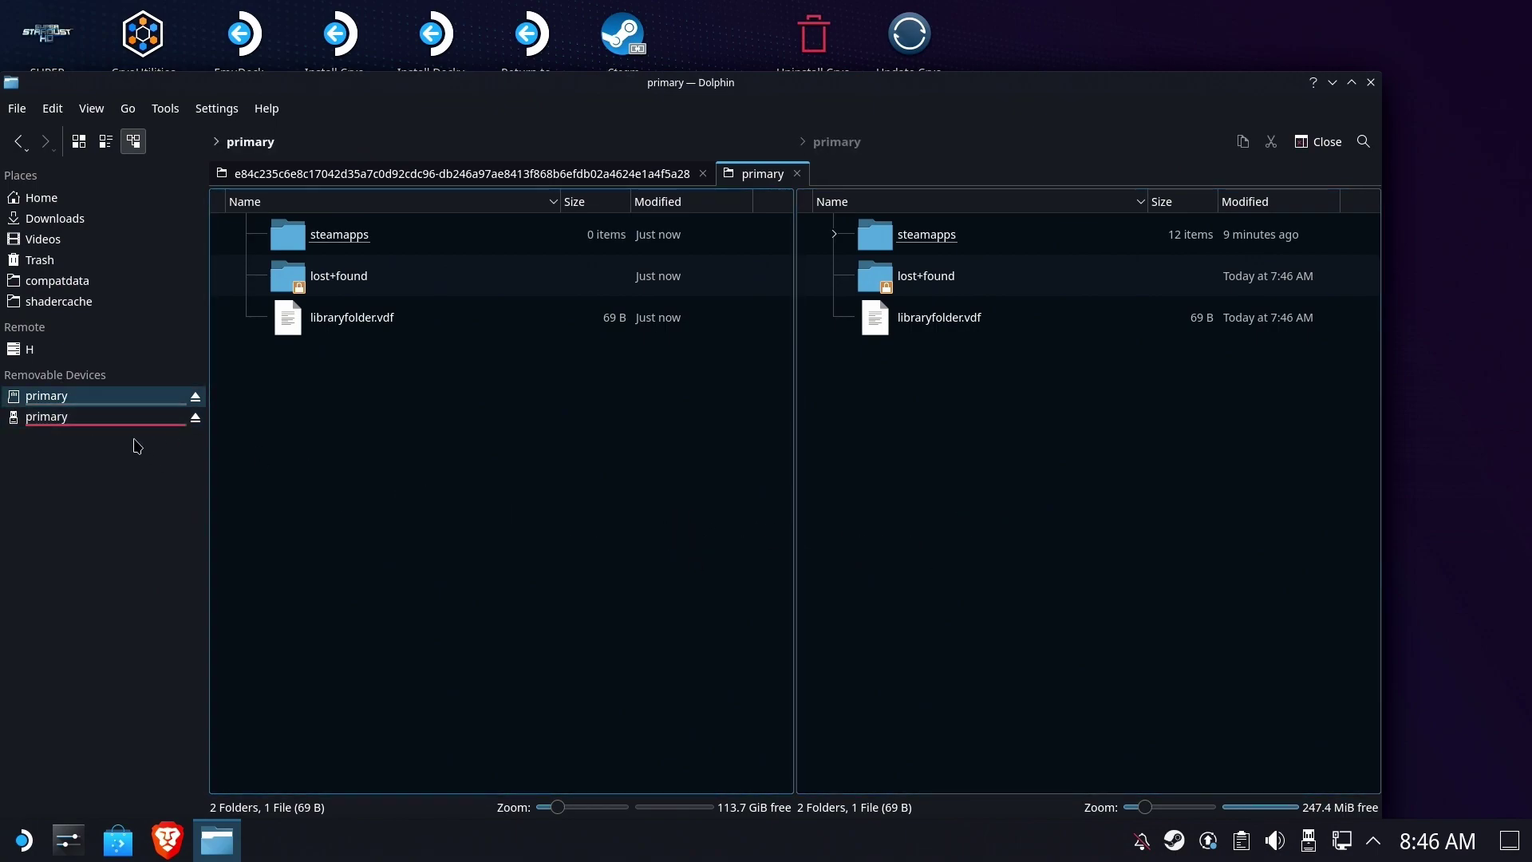
{"action": "left_click", "coordinate": [985, 529]}
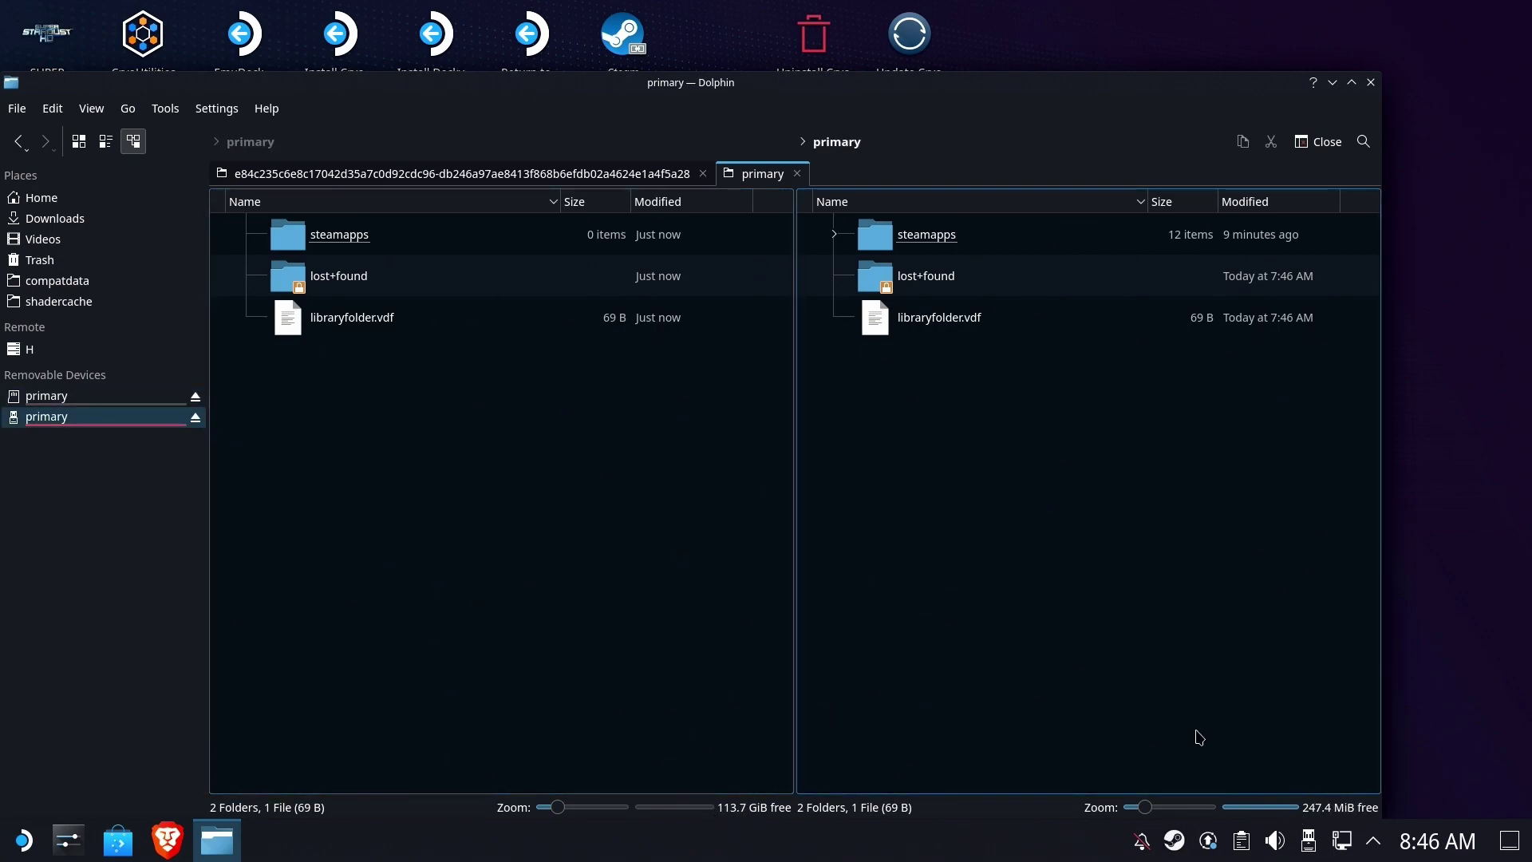
Move the steamapps folder and libraryfolder.vdf from the old card to the root of the new card
{"action": "left_click", "coordinate": [978, 324]}
{"action": "left_click", "coordinate": [932, 244], "text": "ctrl"}
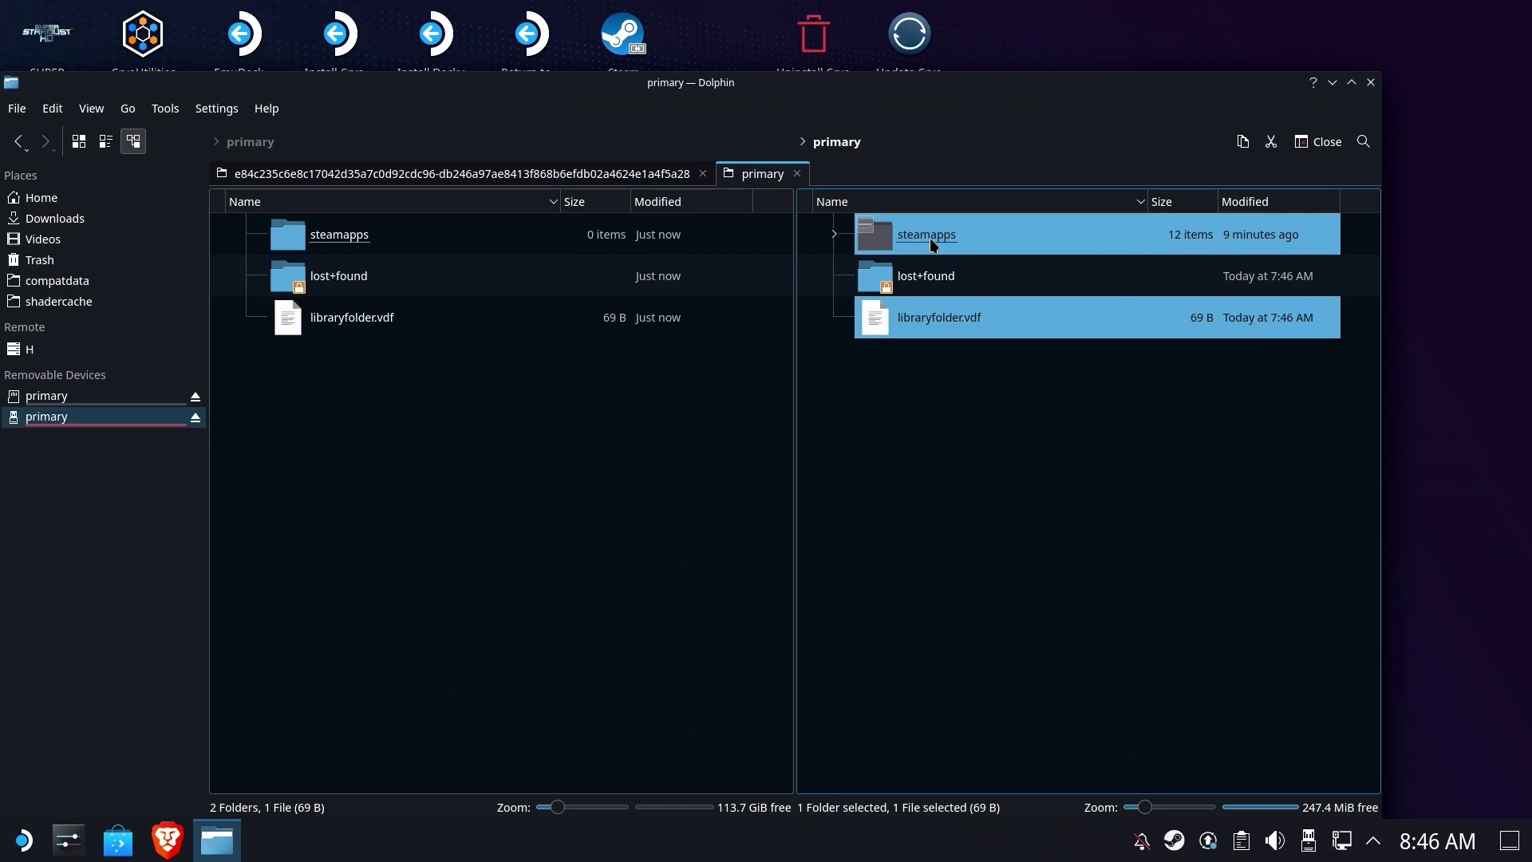
{"action": "left_click_drag", "start_coordinate": [932, 244], "coordinate": [392, 485]}
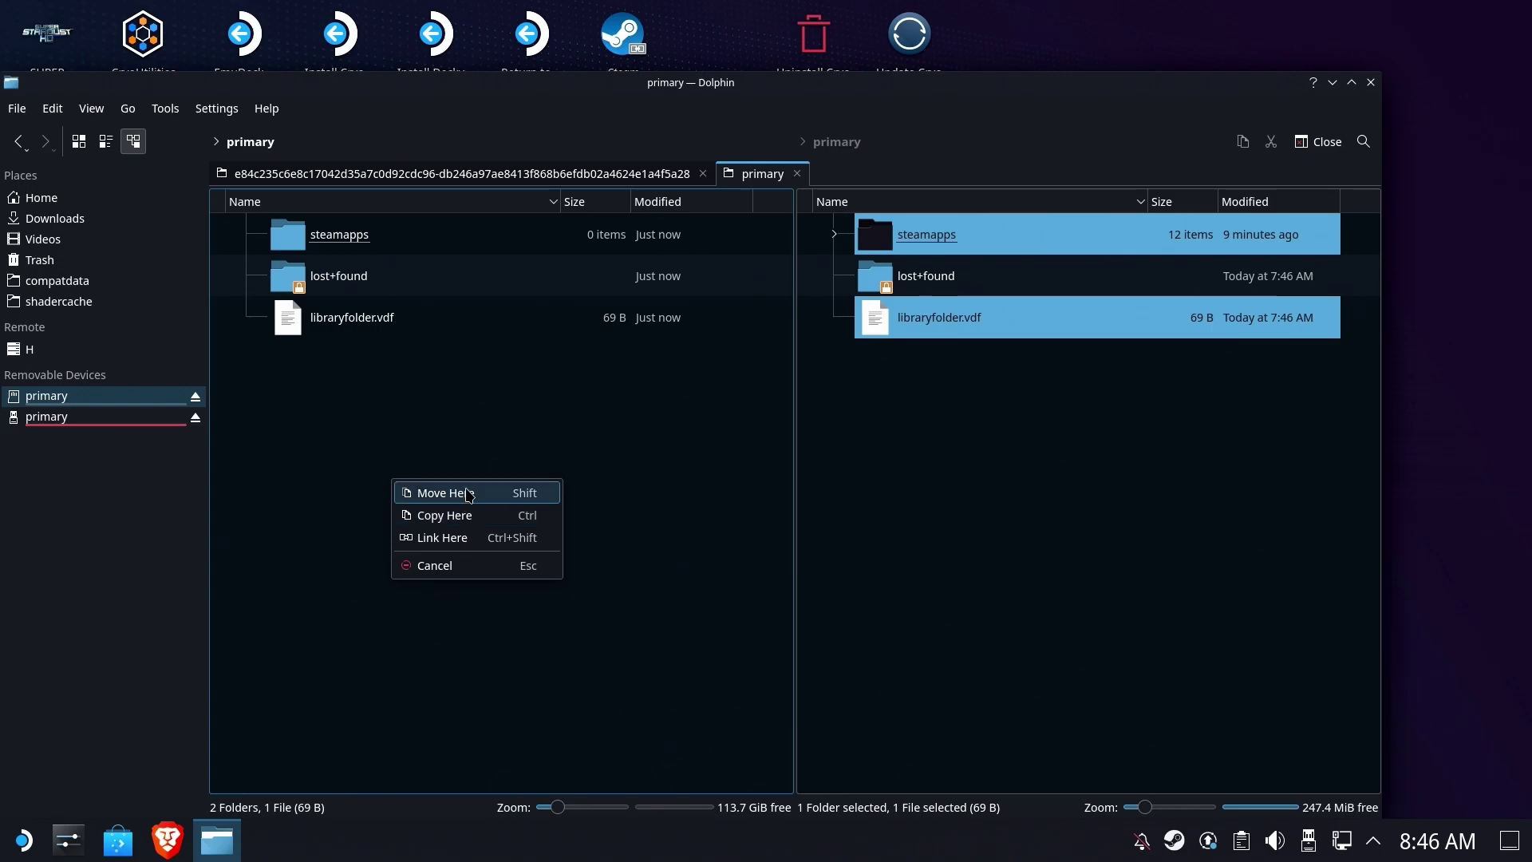
{"action": "left_click", "coordinate": [469, 494]}
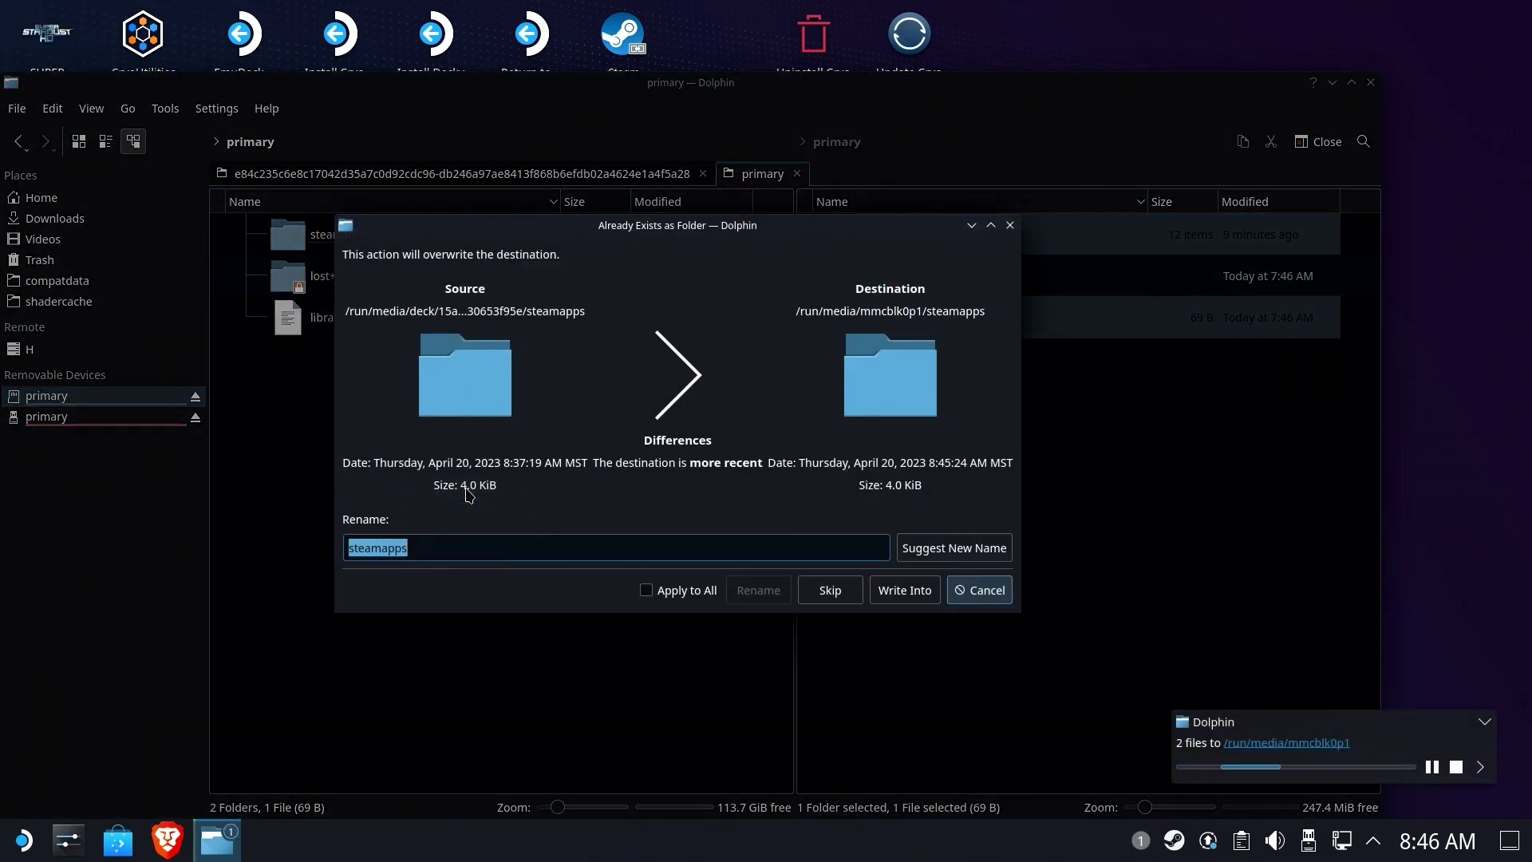
Resolve the move conflicts by writing into existing folders and overwriting existing files, applying each choice to all
{"action": "left_click", "coordinate": [657, 592]}
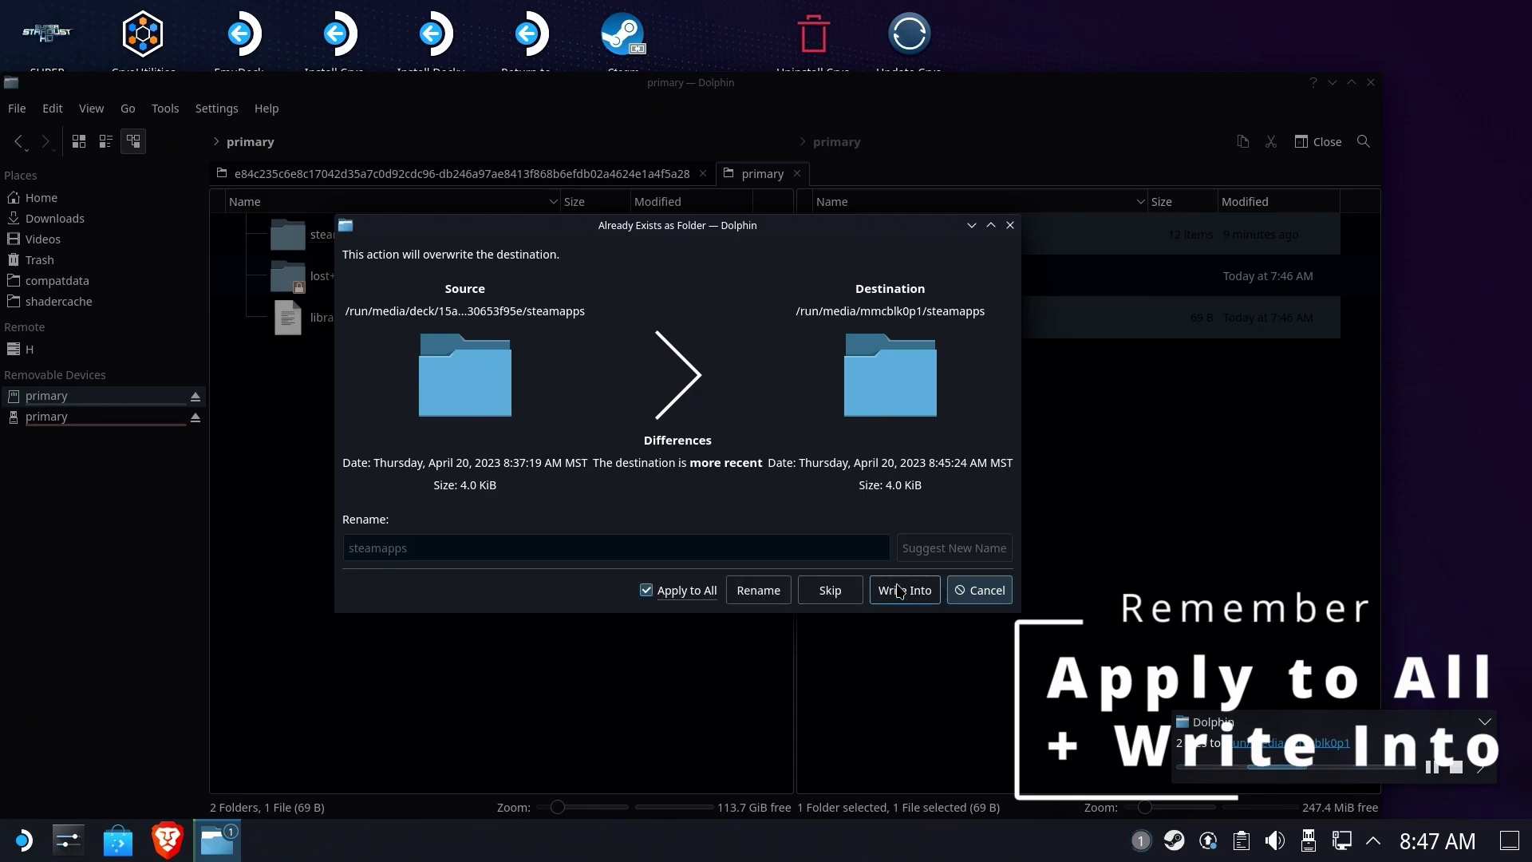
{"action": "left_click", "coordinate": [918, 594]}
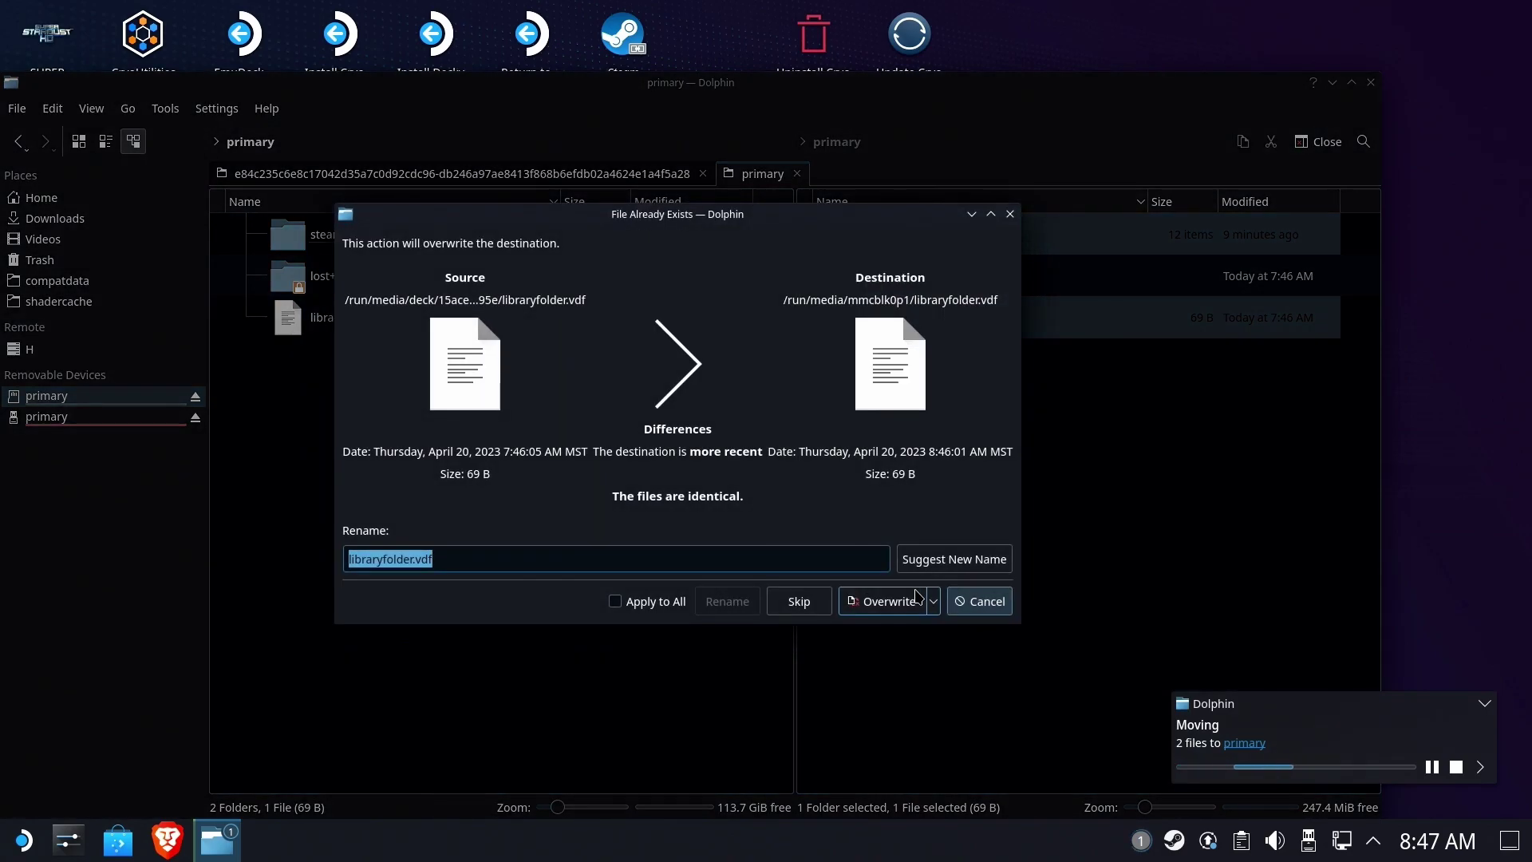
{"action": "left_click", "coordinate": [616, 601]}
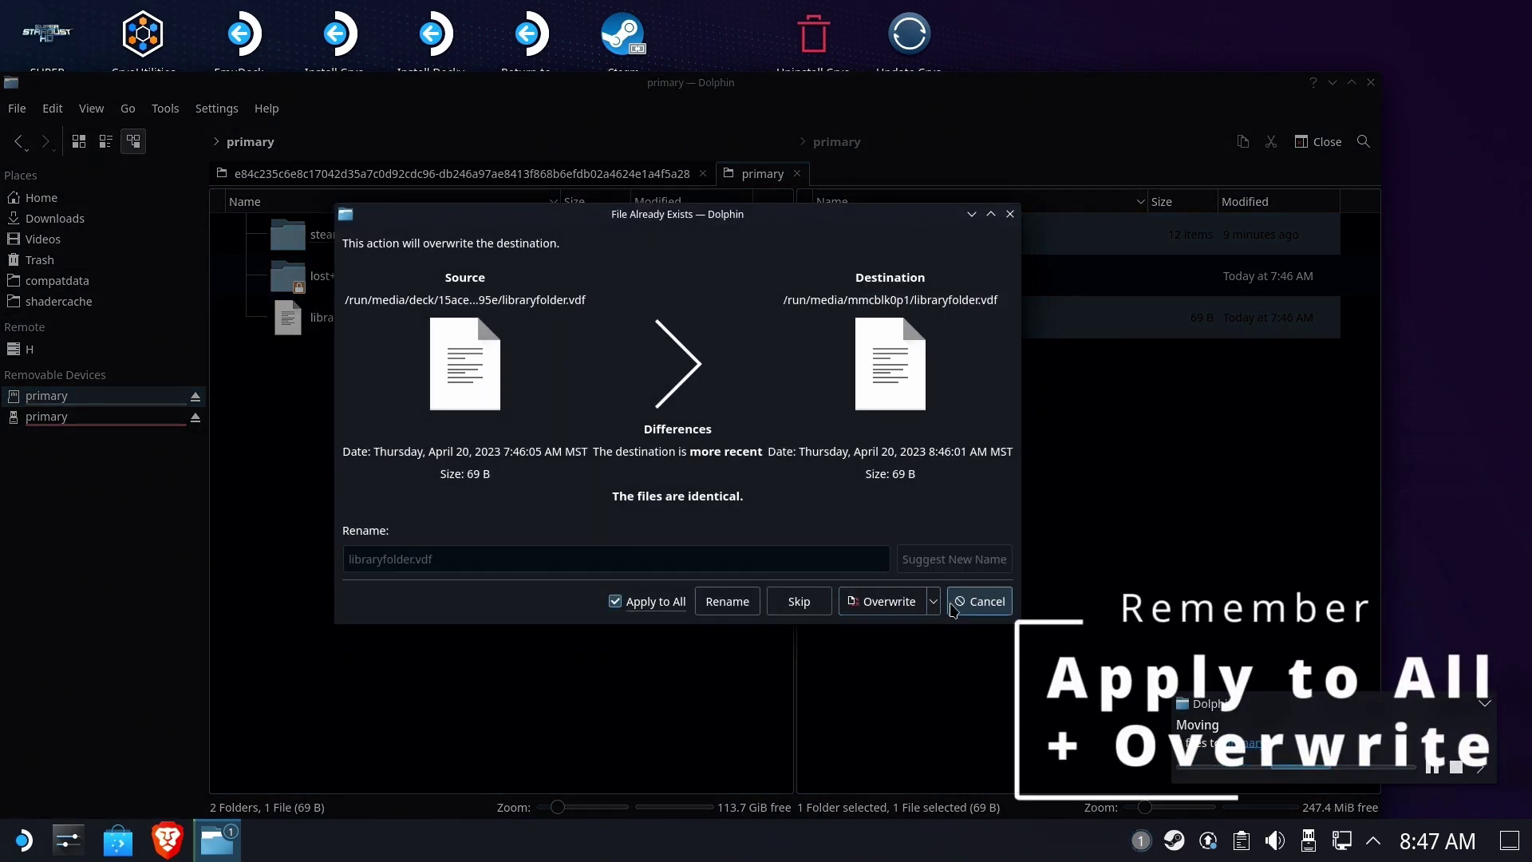
{"action": "left_click", "coordinate": [889, 601]}
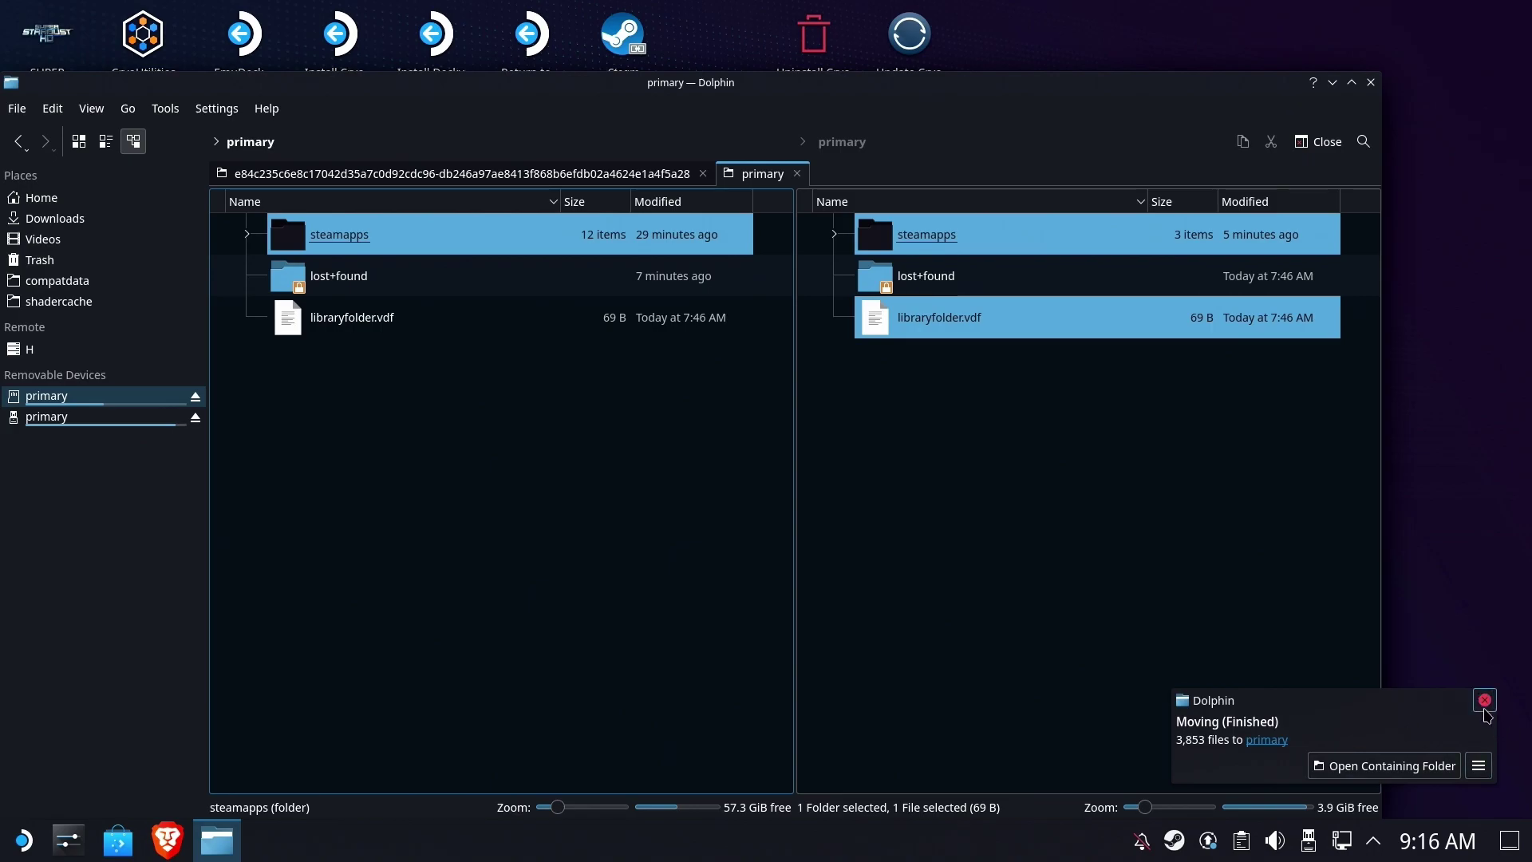
Dismiss the finished move notification and clear the file selections in both panes
{"action": "left_click", "coordinate": [1486, 707]}
{"action": "left_click", "coordinate": [1109, 532]}
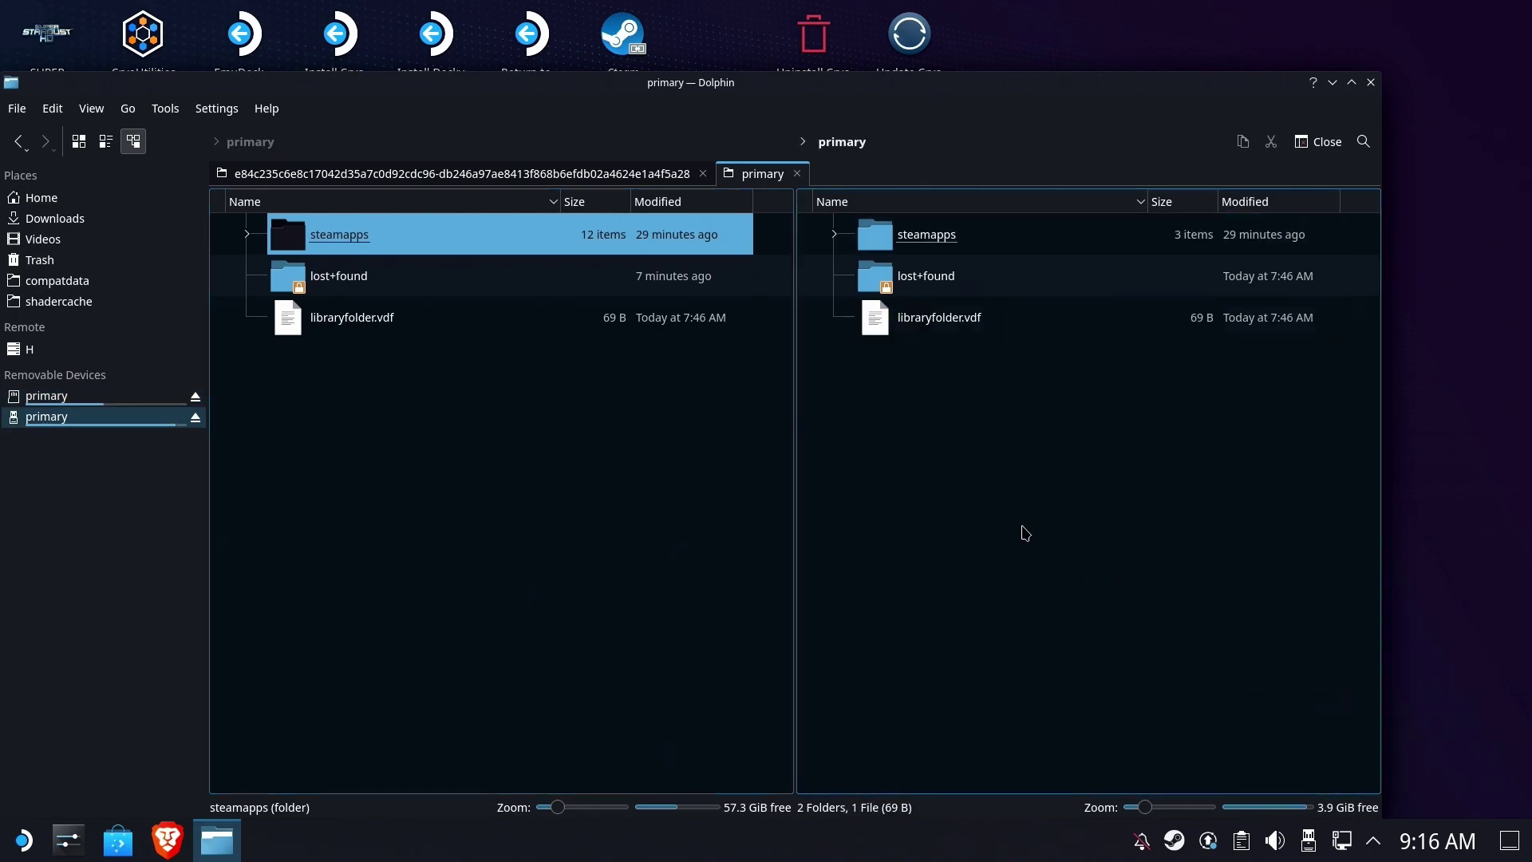
{"action": "left_click", "coordinate": [614, 488]}
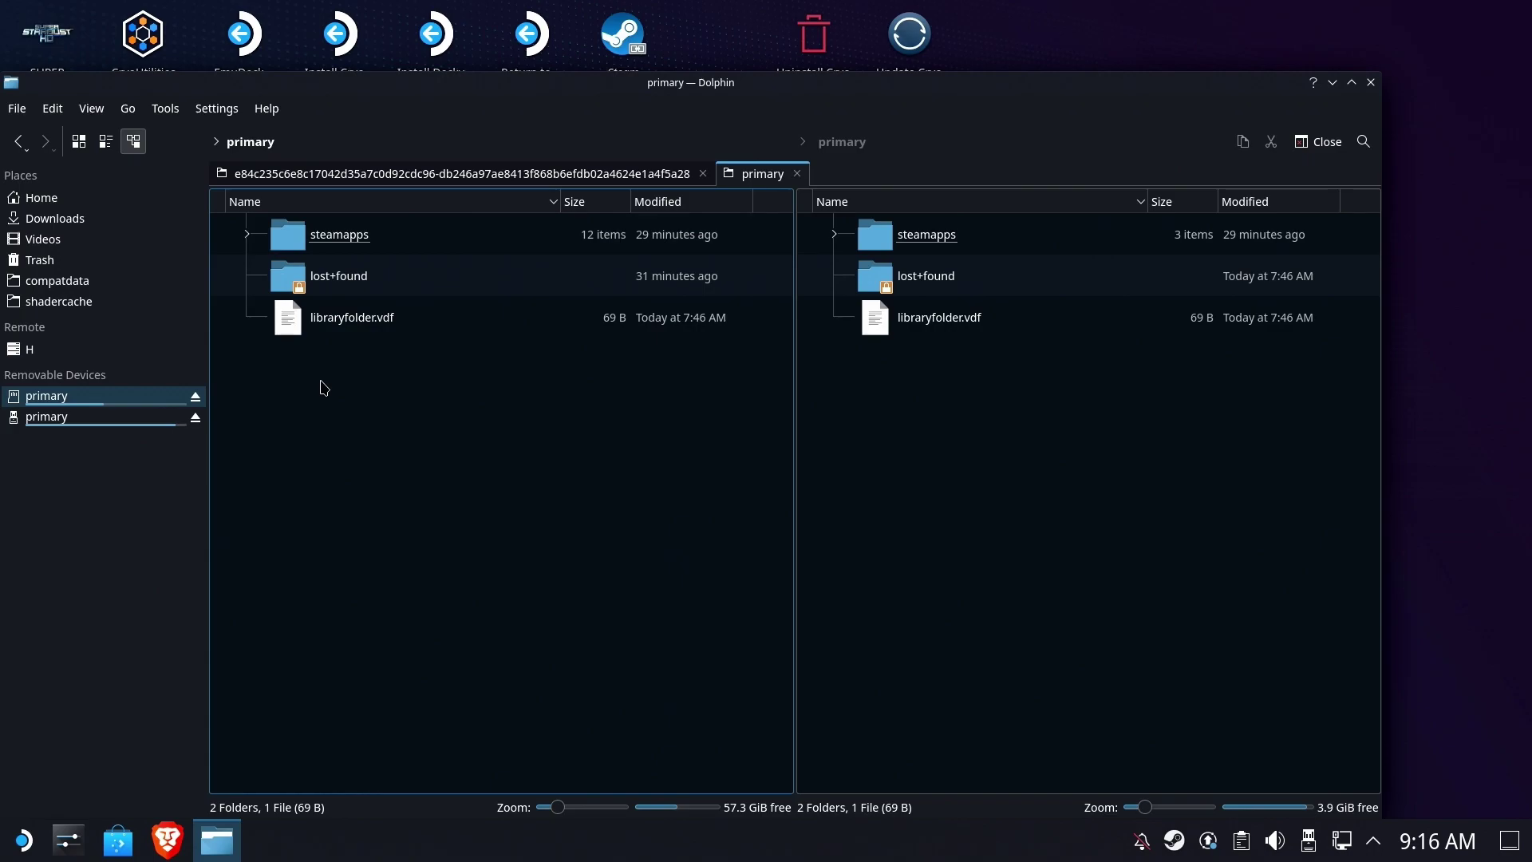
{"action": "left_click", "coordinate": [1142, 455]}
Open KDE Partition Manager, authenticate with the administrator password, and enlarge its window
{"action": "key", "text": "super"}
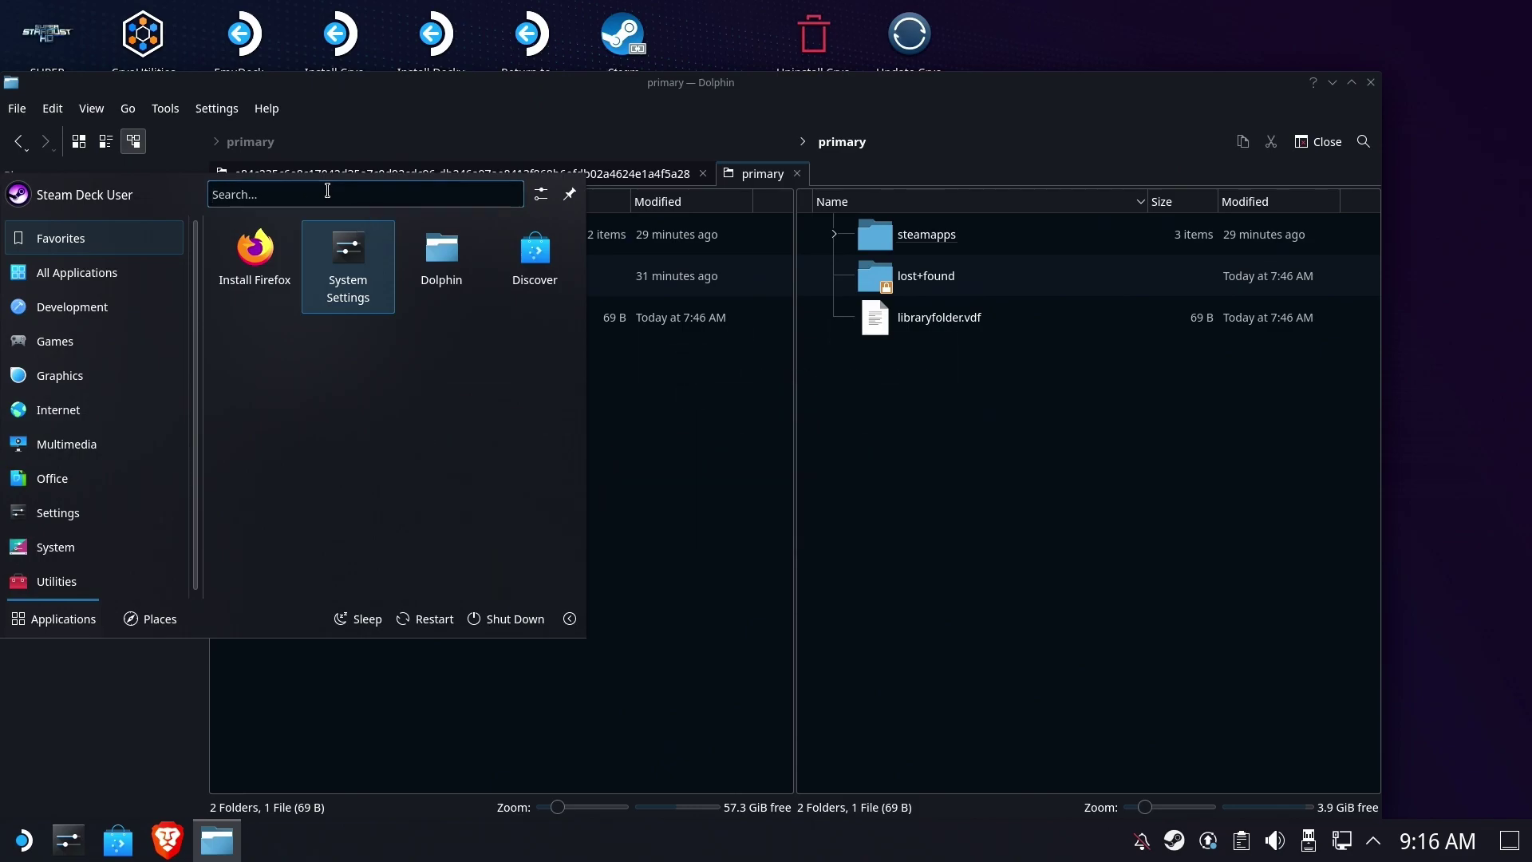
{"action": "type", "text": "part"}
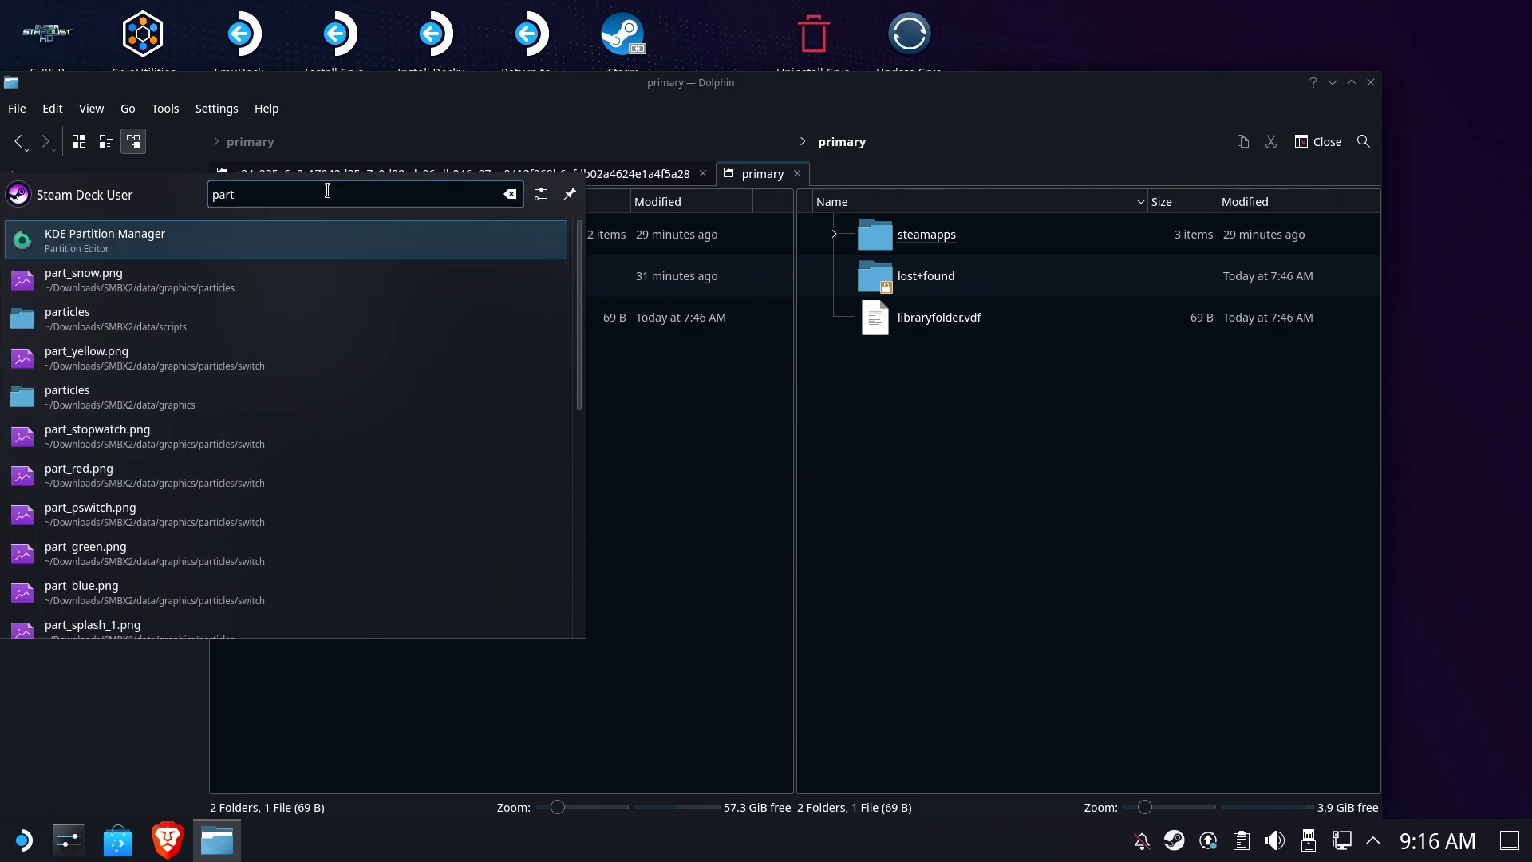
{"action": "left_click", "coordinate": [139, 243]}
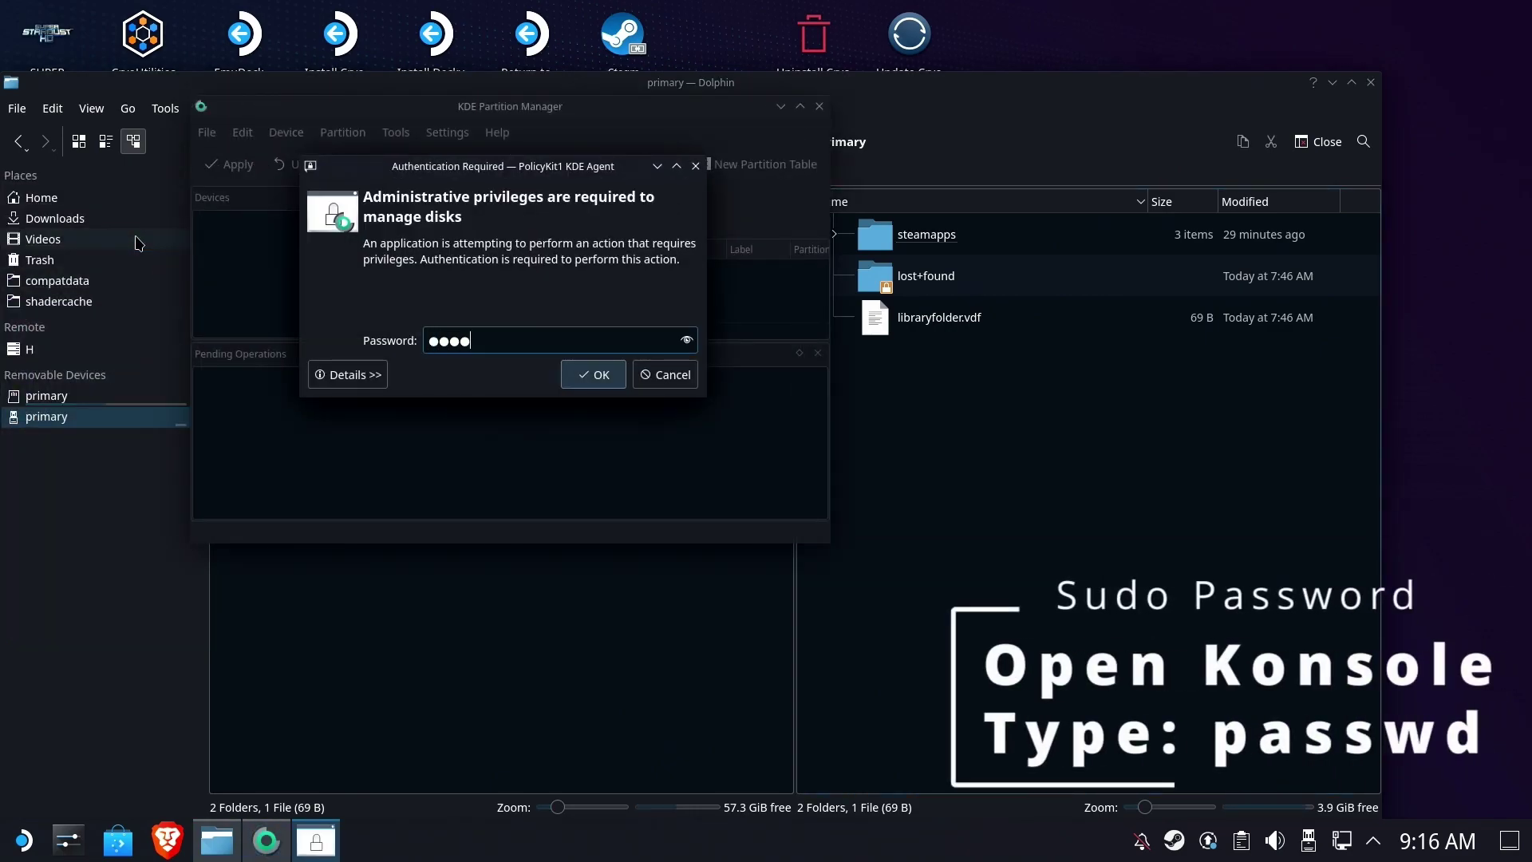
{"action": "key", "text": "Return"}
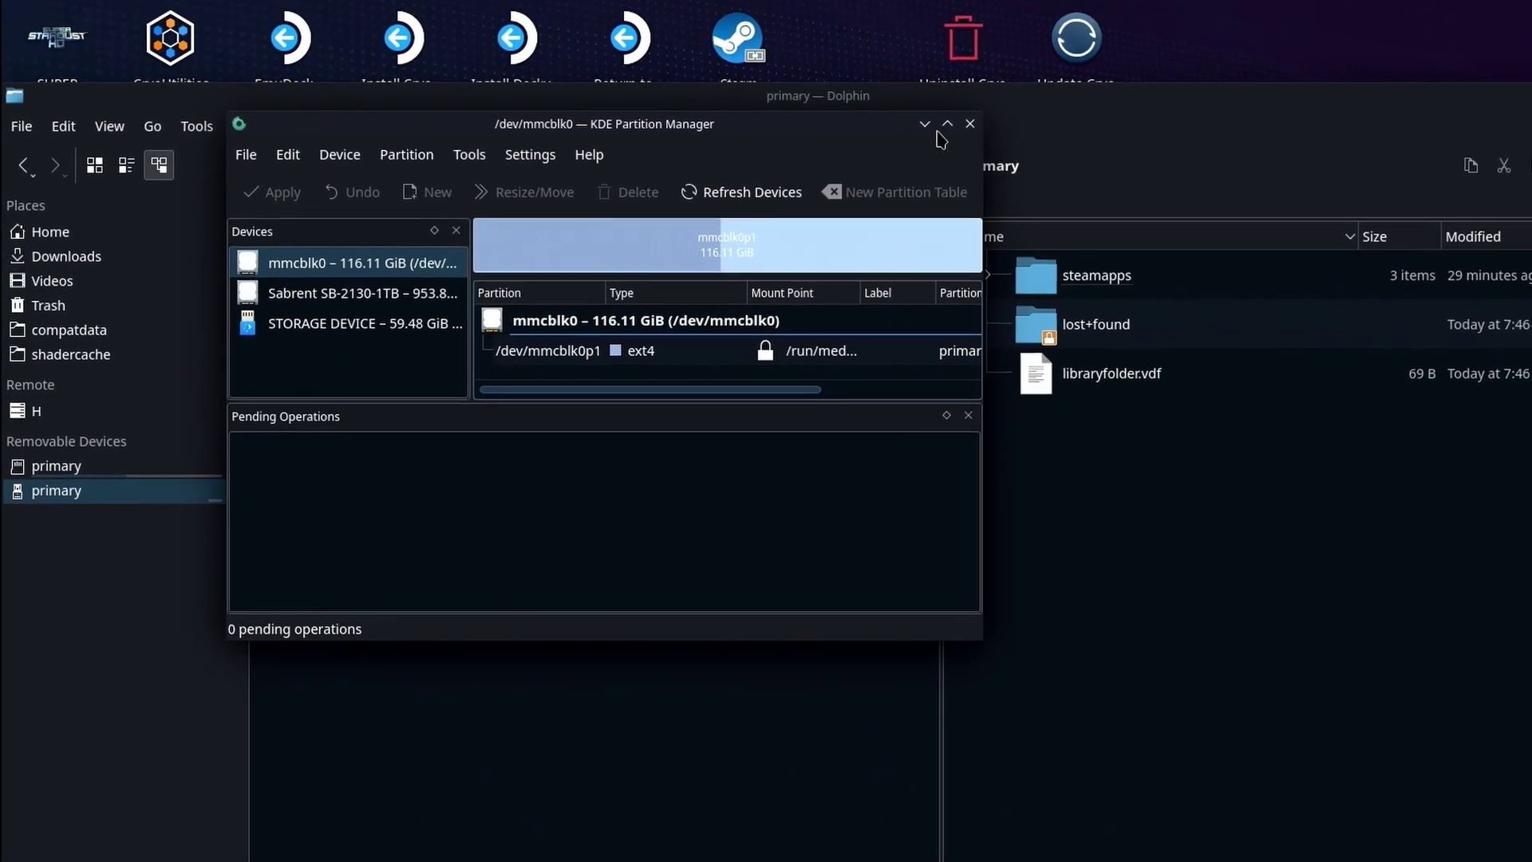
{"action": "left_click", "coordinate": [982, 127]}
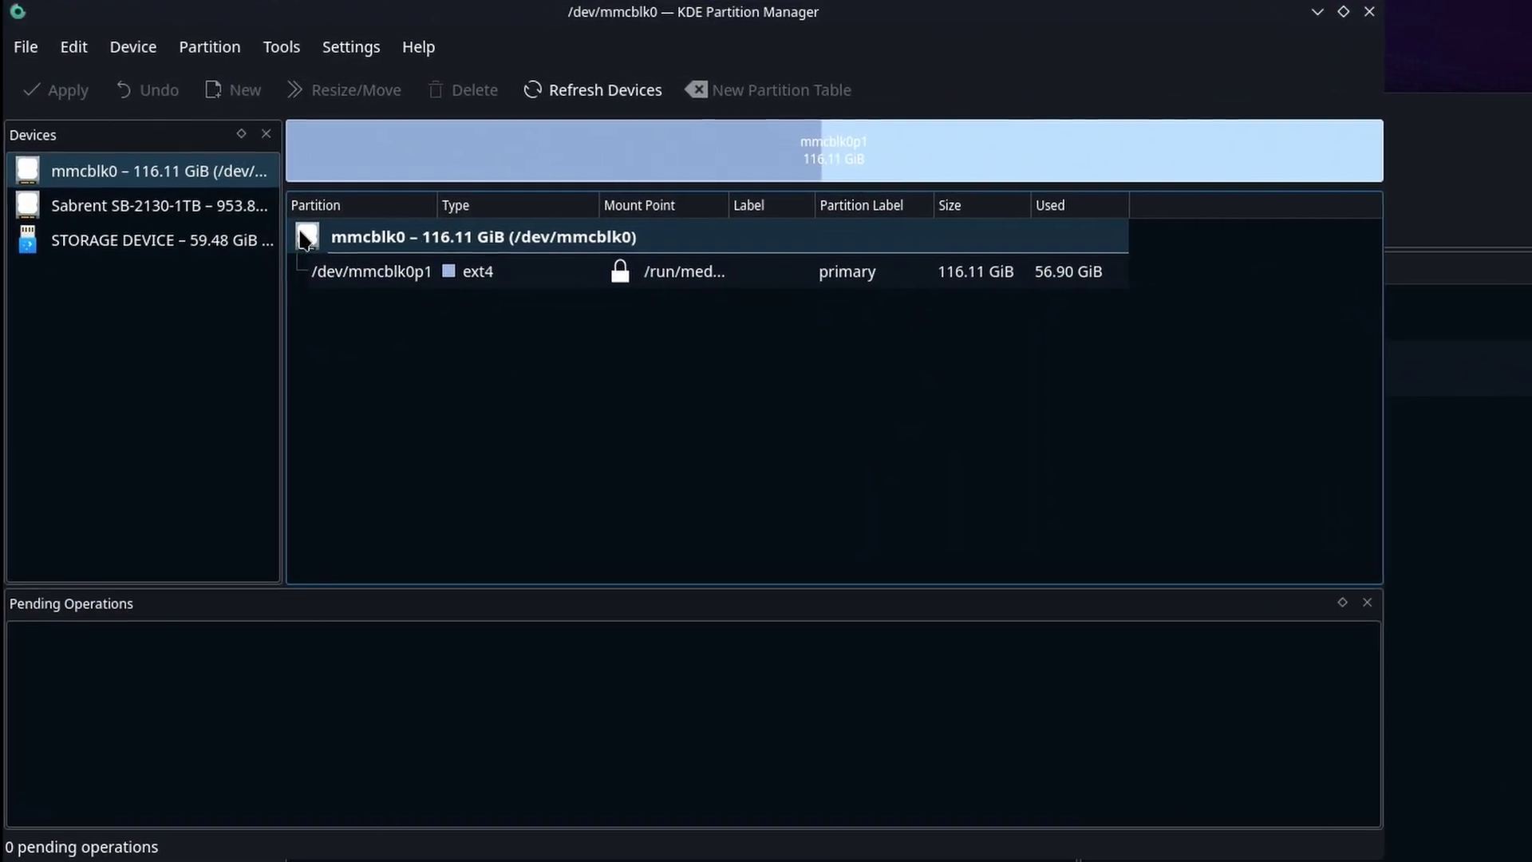
Compare the listed drives, and unmount and delete the ext4 partition /dev/sdb1 on the 59.48 GiB STORAGE DEVICE
{"action": "left_click", "coordinate": [115, 208]}
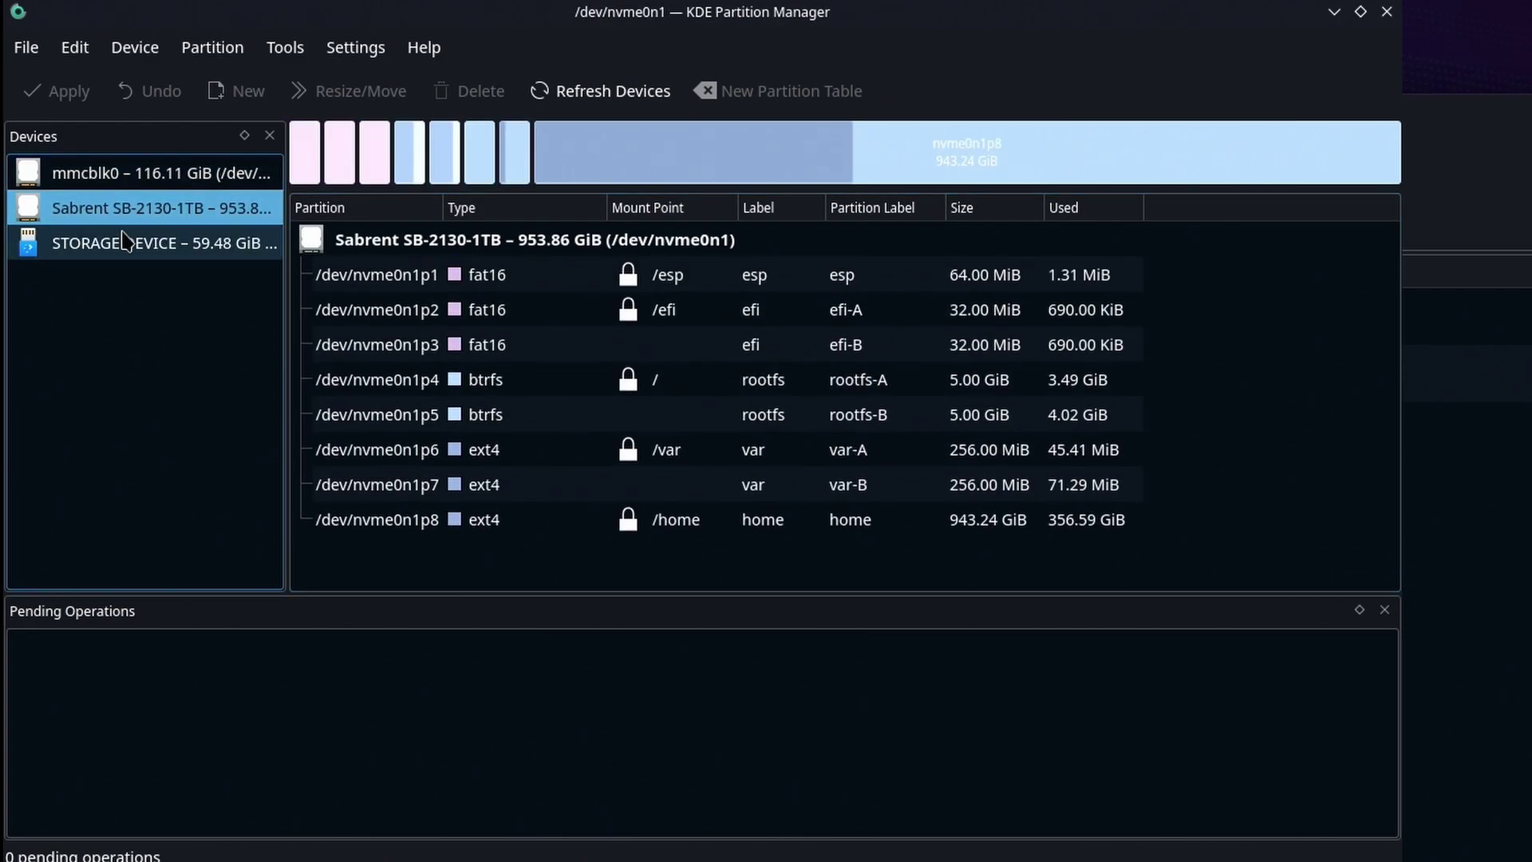
{"action": "left_click", "coordinate": [121, 233]}
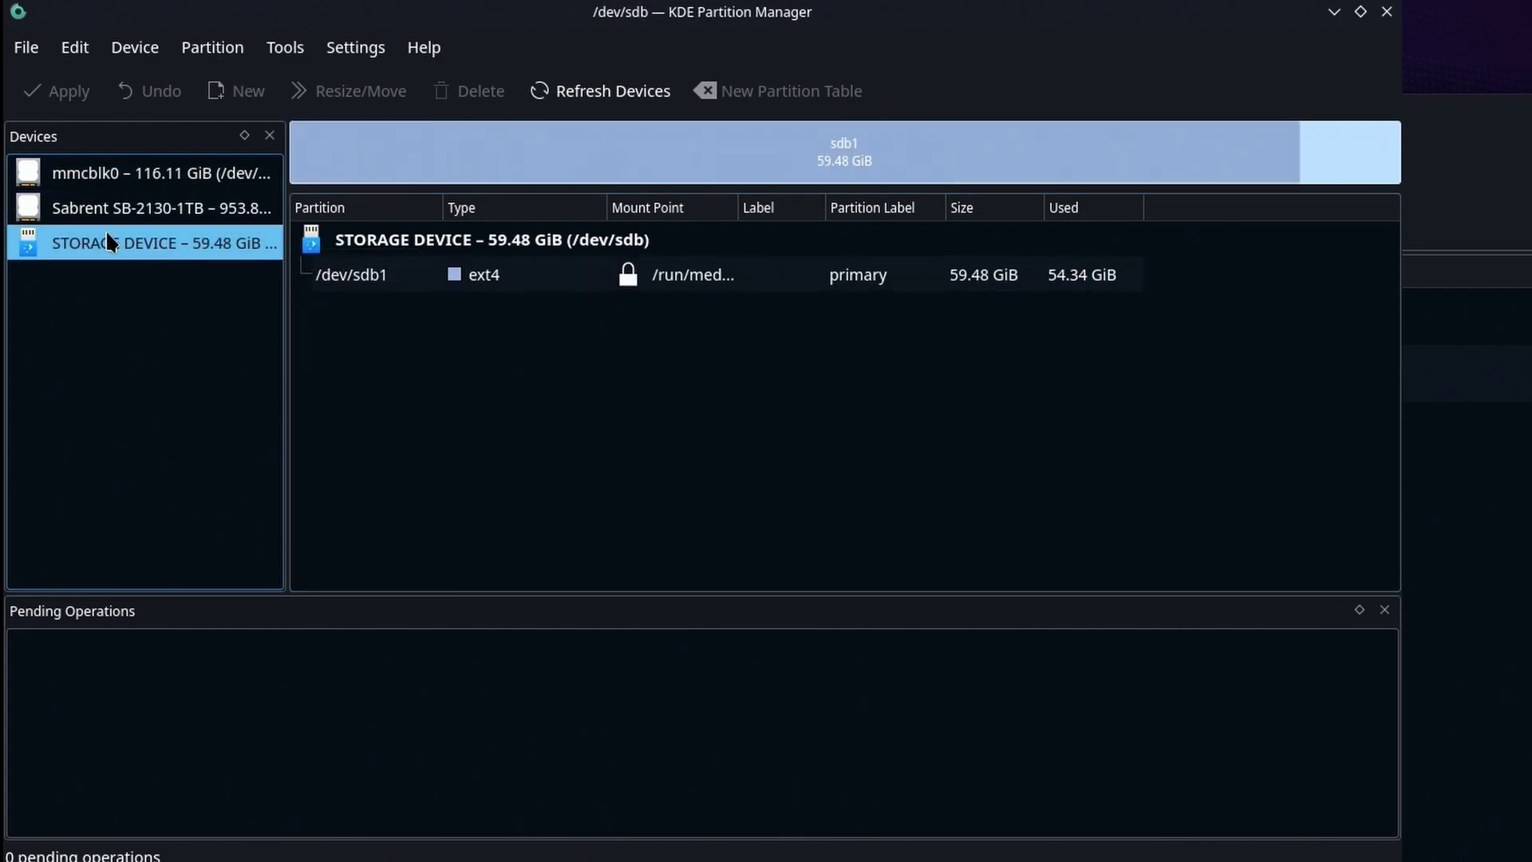
{"action": "left_click", "coordinate": [205, 171]}
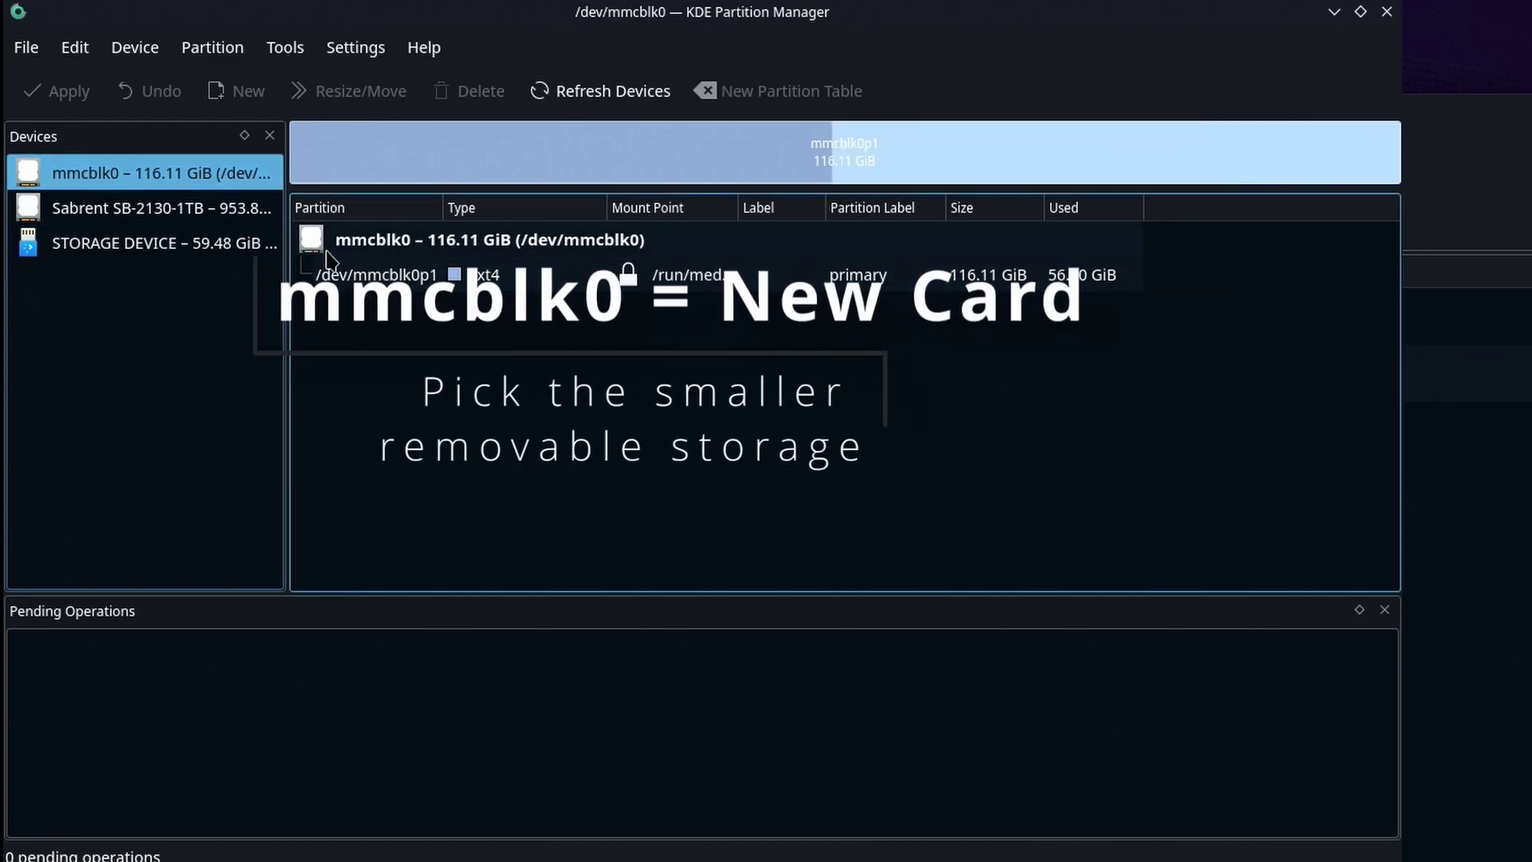
{"action": "left_click", "coordinate": [160, 209]}
{"action": "left_click", "coordinate": [174, 246]}
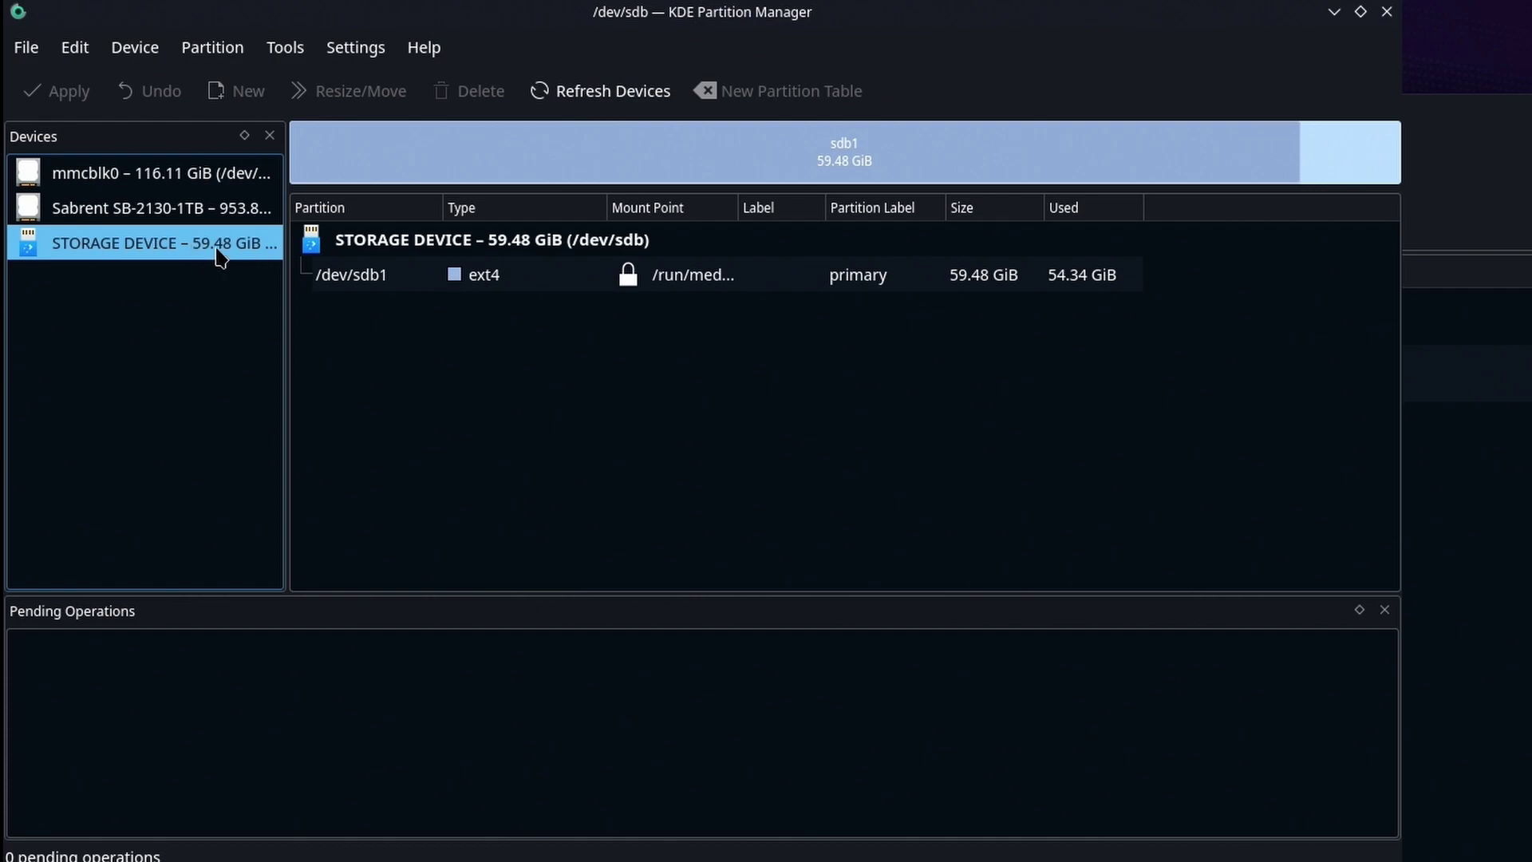
{"action": "right_click", "coordinate": [479, 282]}
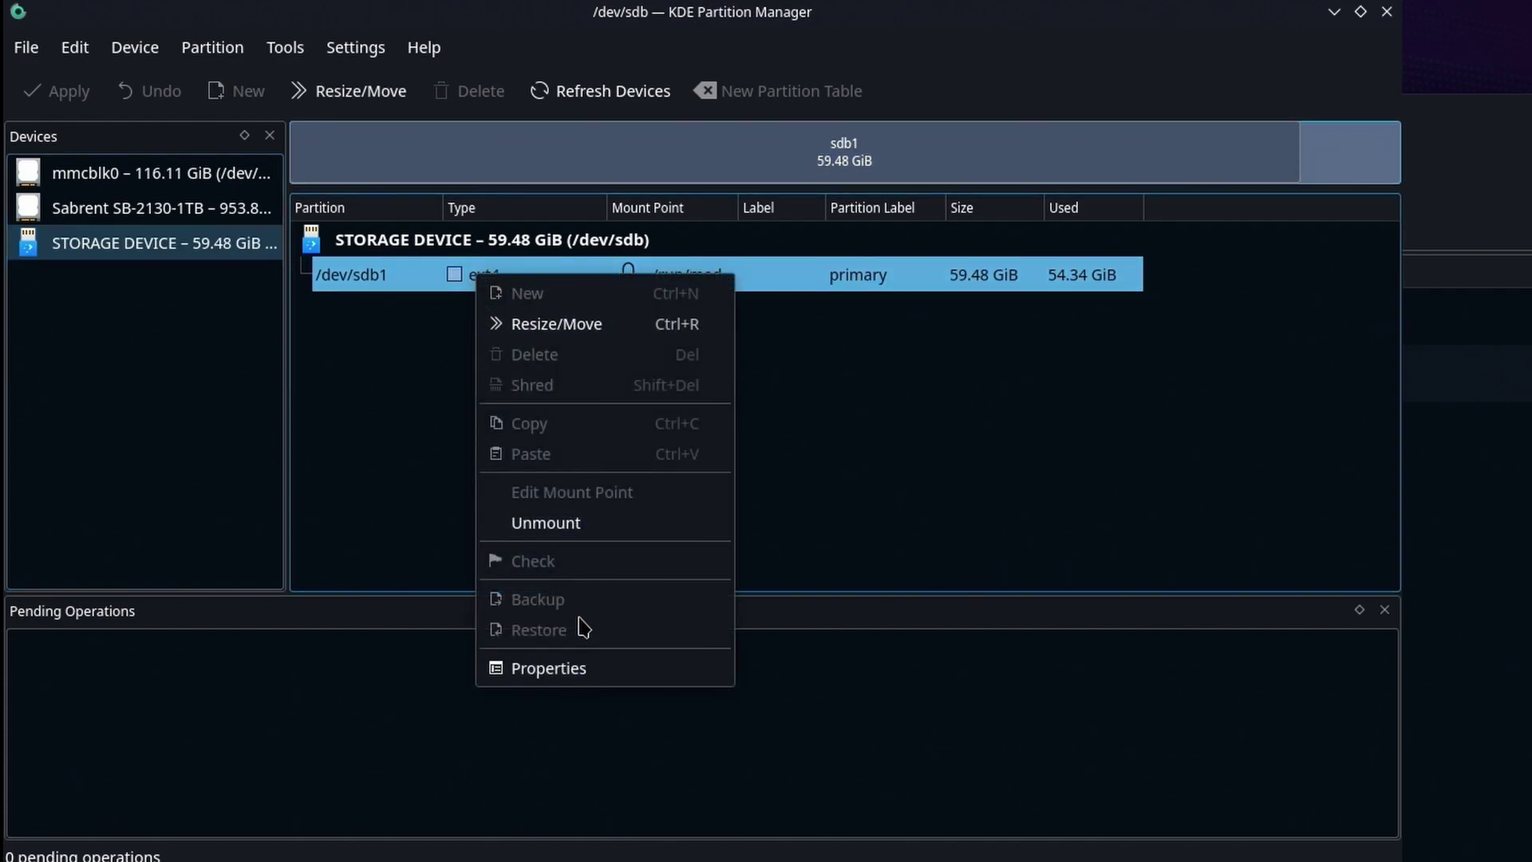
{"action": "left_click", "coordinate": [582, 526]}
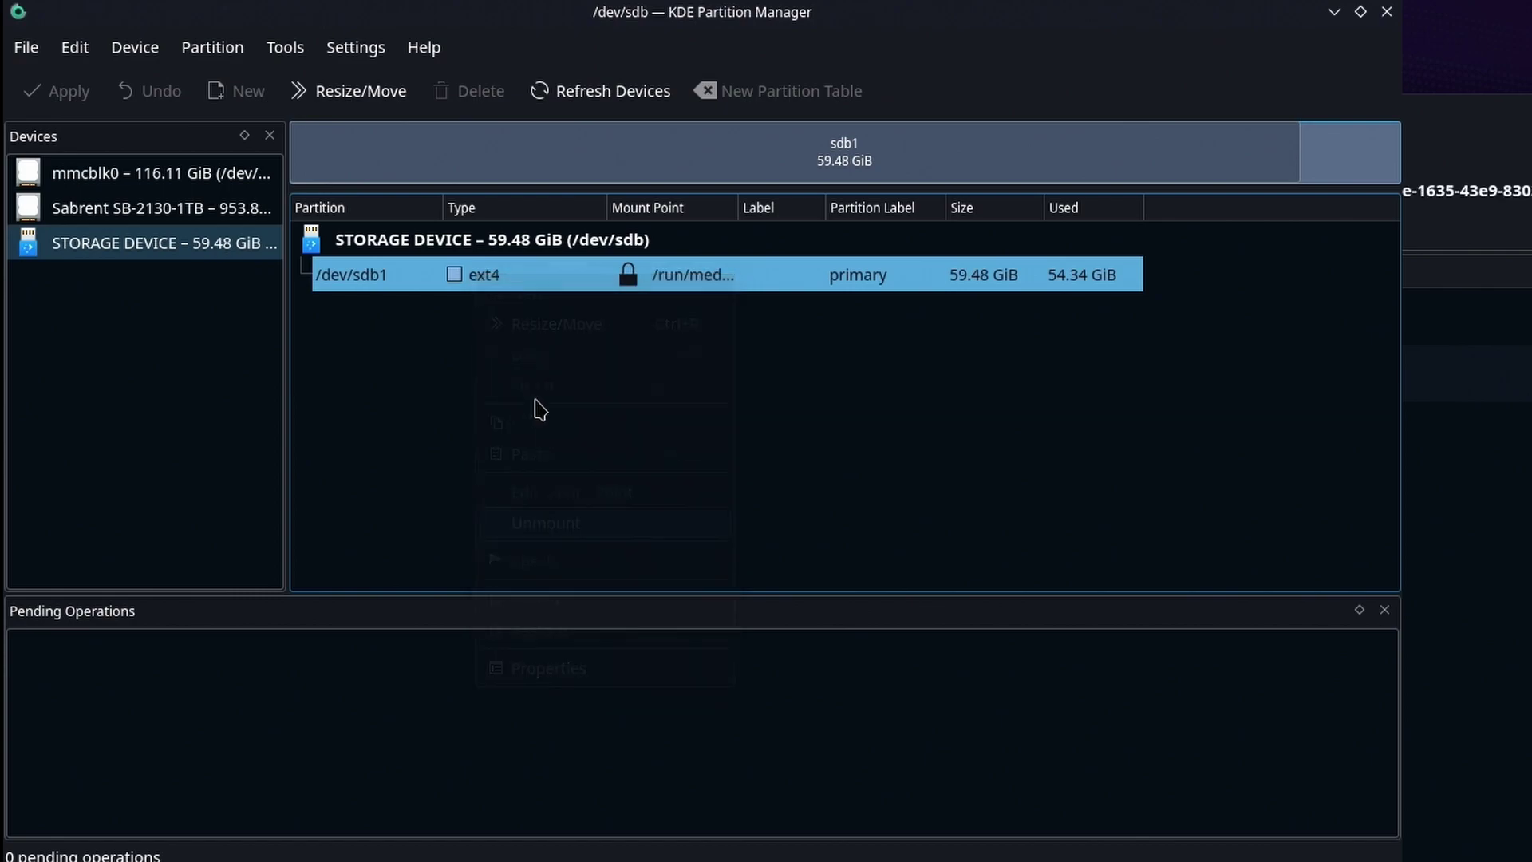
{"action": "right_click", "coordinate": [534, 286]}
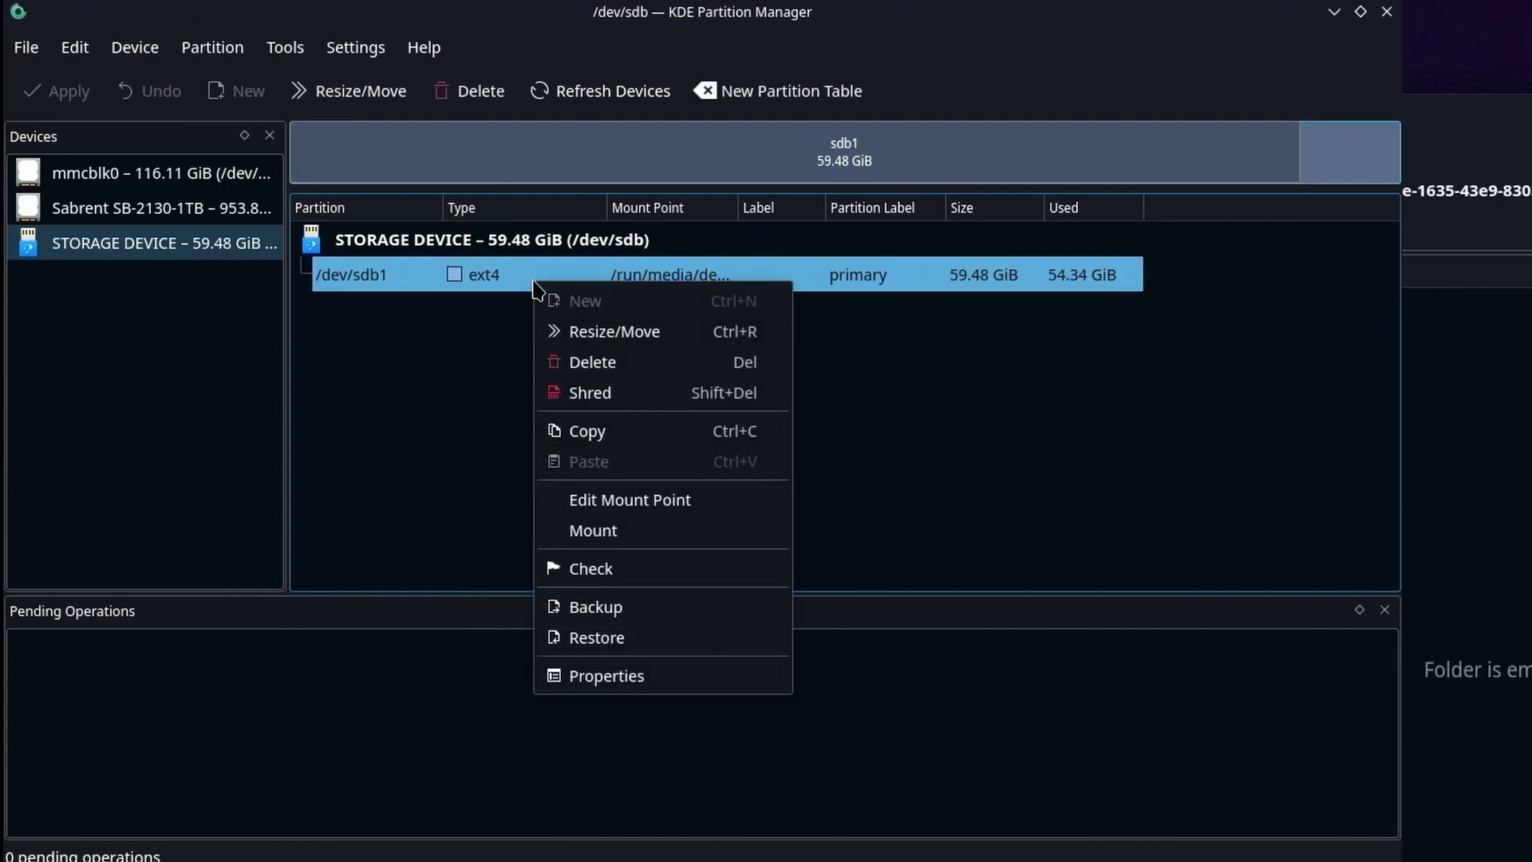
{"action": "left_click", "coordinate": [595, 366]}
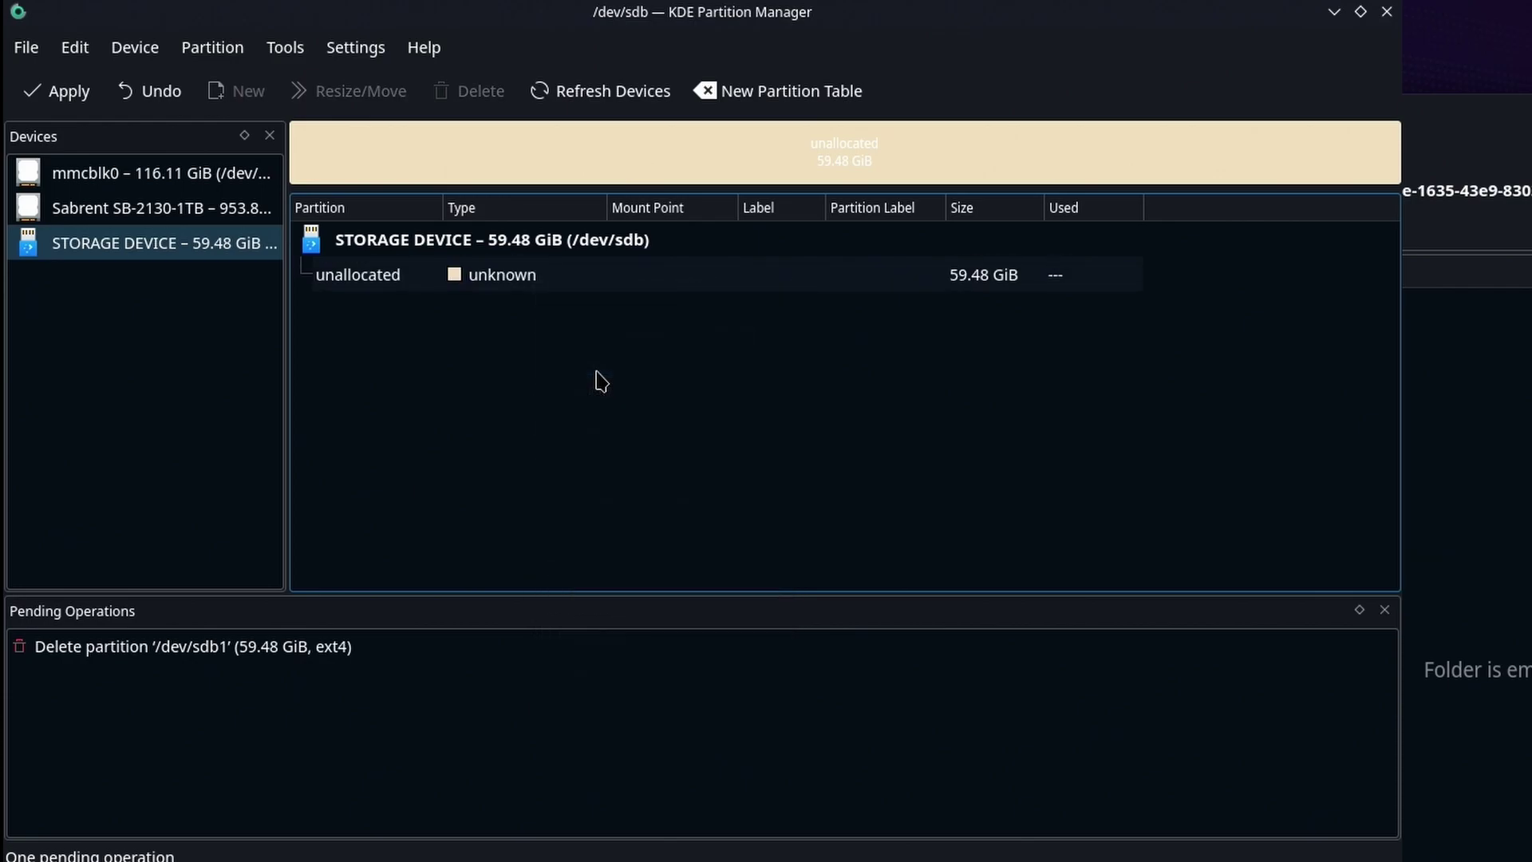
Create a new primary partition with the exfat file system in the old card's unallocated space, keeping the full size
{"action": "right_click", "coordinate": [525, 268]}
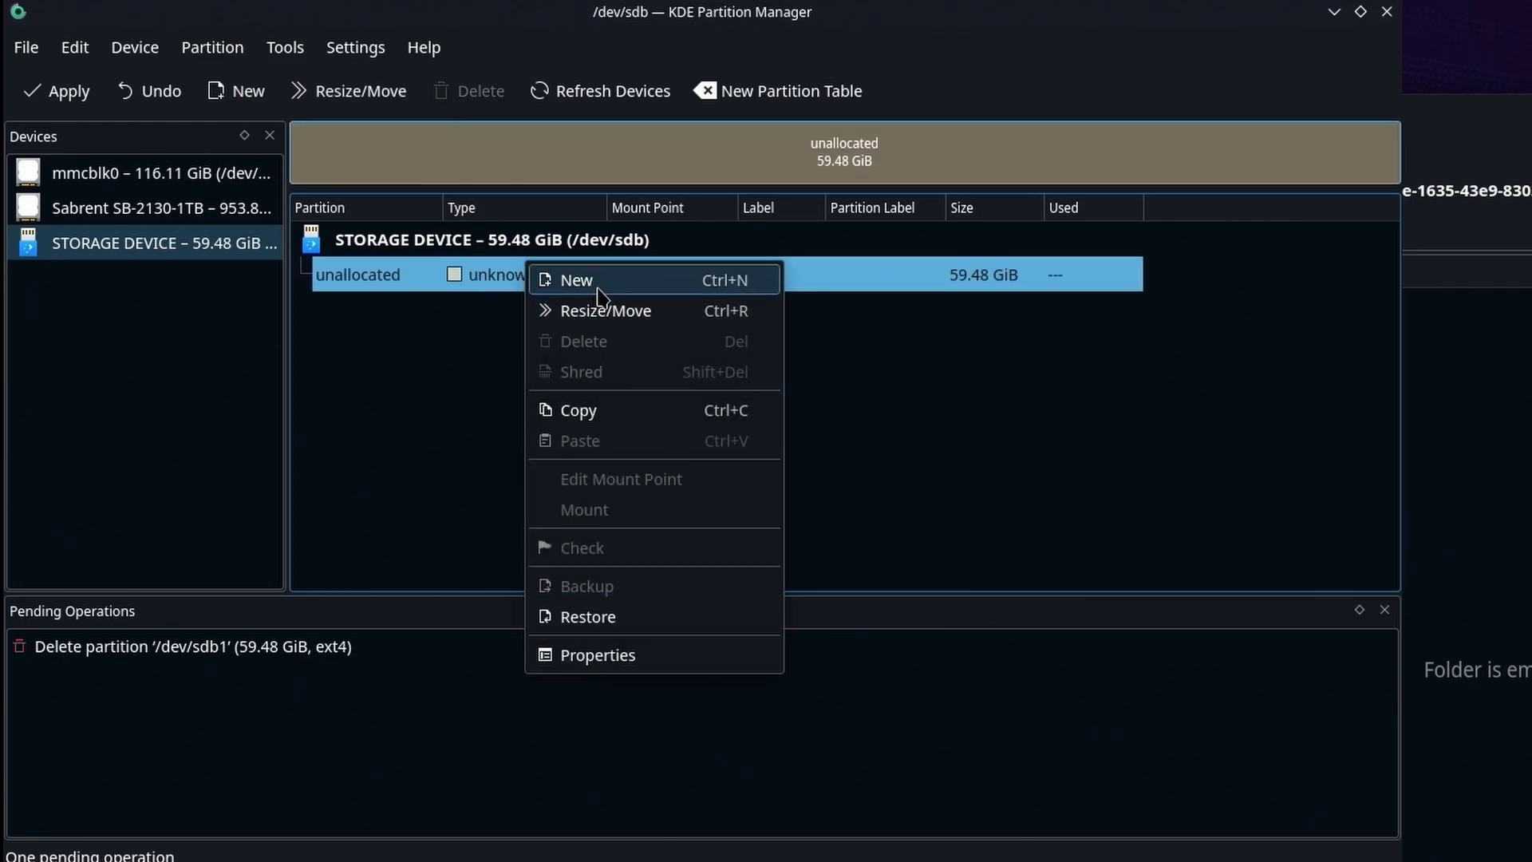
{"action": "left_click", "coordinate": [568, 280]}
{"action": "left_click", "coordinate": [886, 263]}
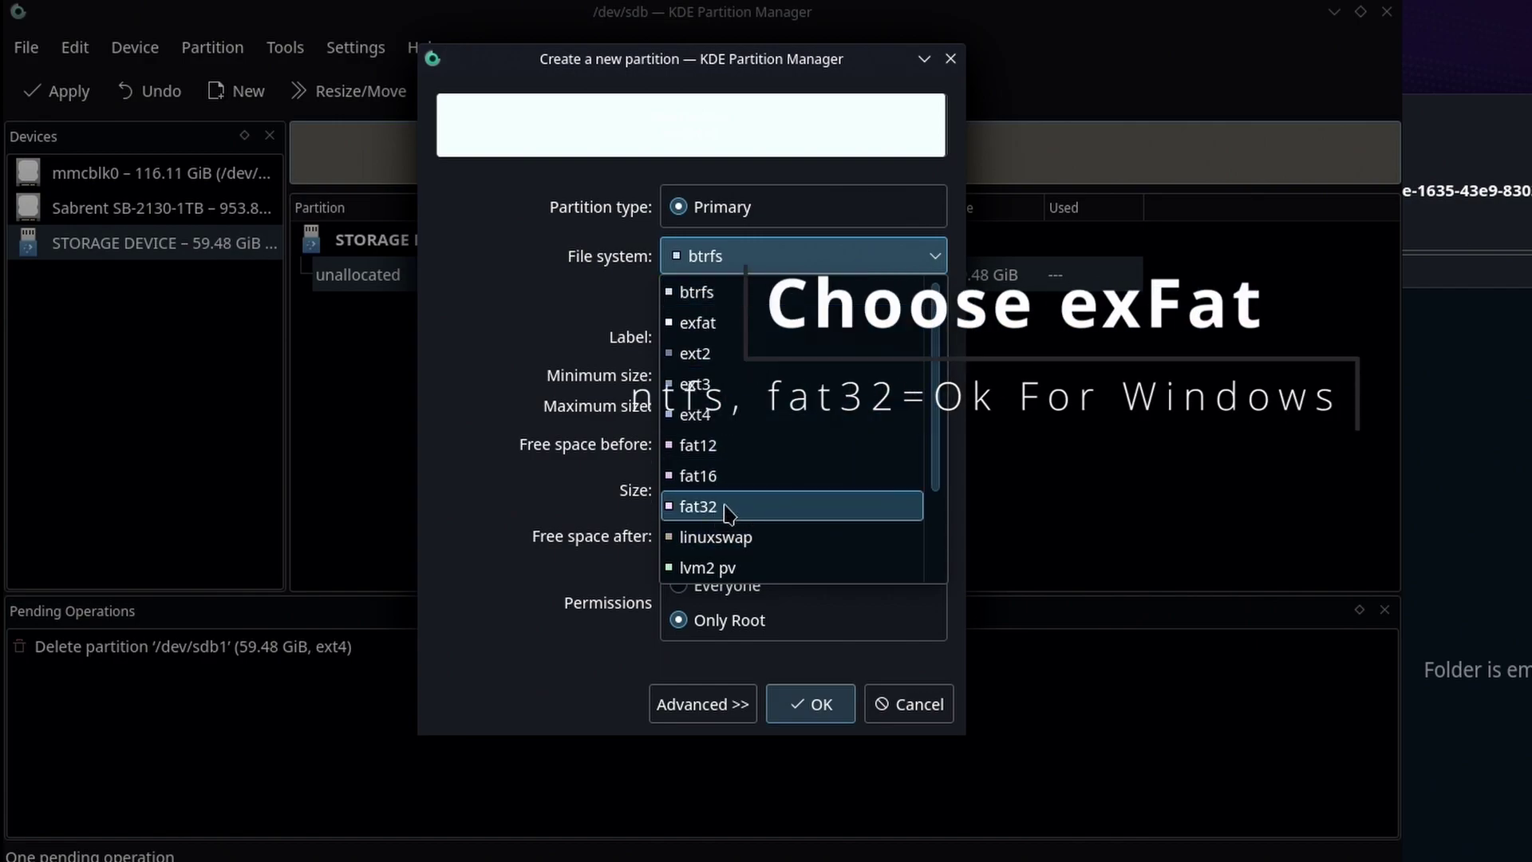
{"action": "scroll", "coordinate": [729, 506], "scroll_direction": "down", "scroll_amount": 2}
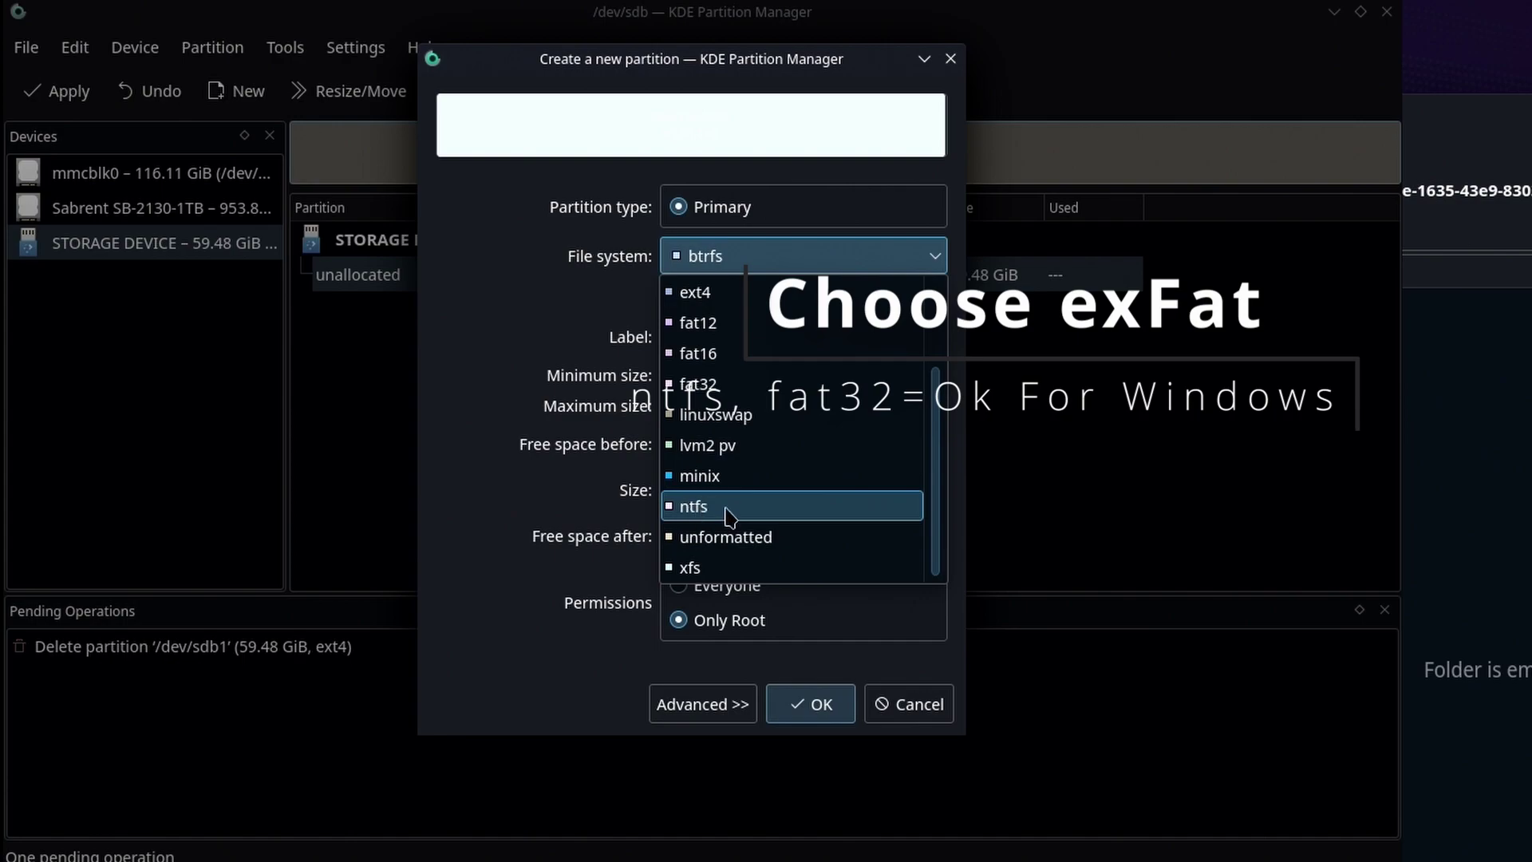
{"action": "scroll", "coordinate": [740, 510], "scroll_direction": "up", "scroll_amount": 3}
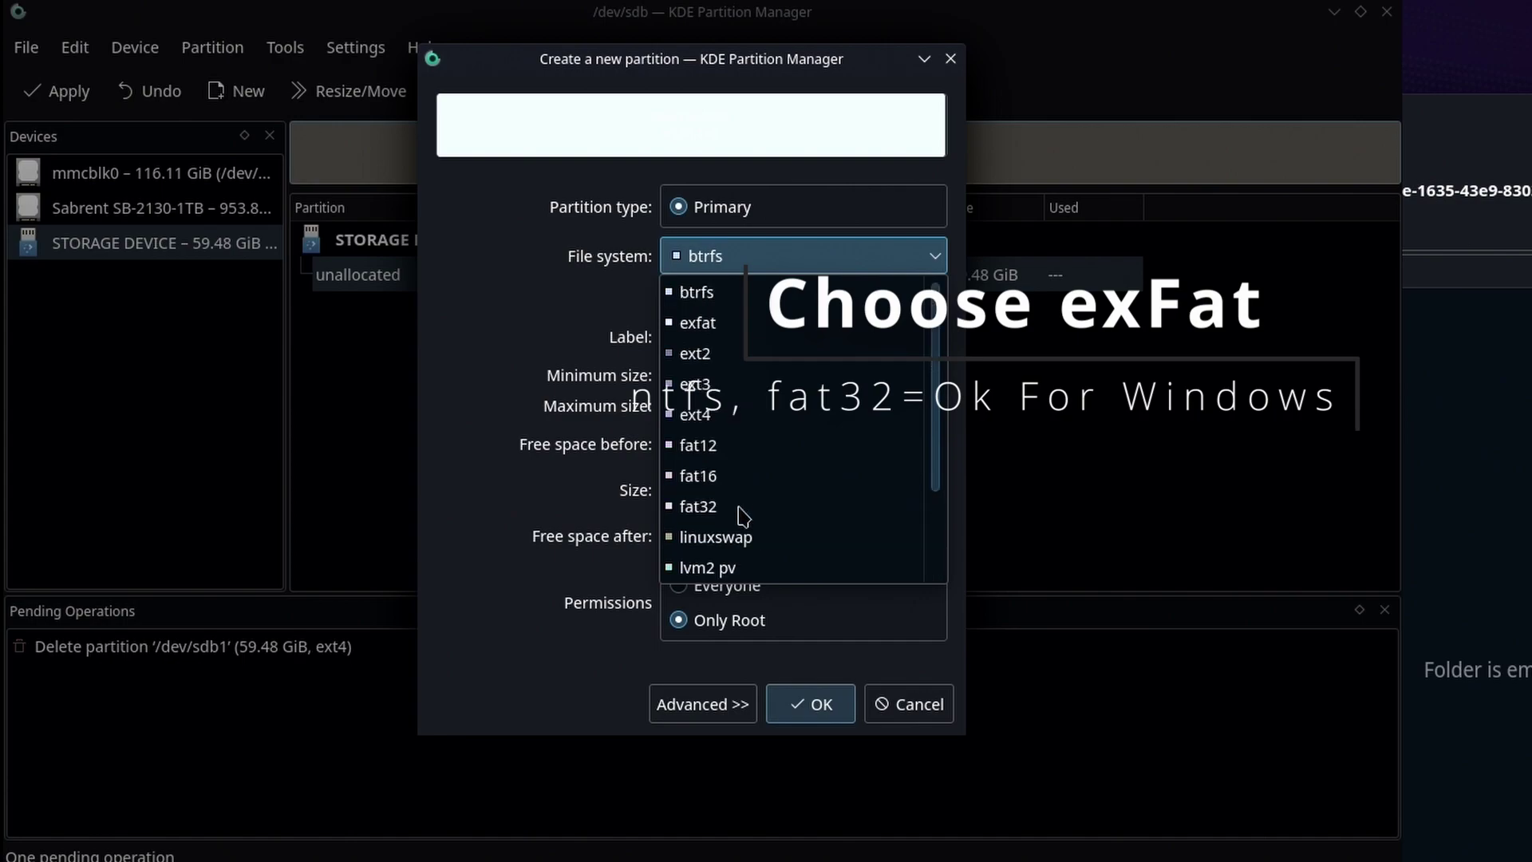
{"action": "left_click", "coordinate": [708, 323]}
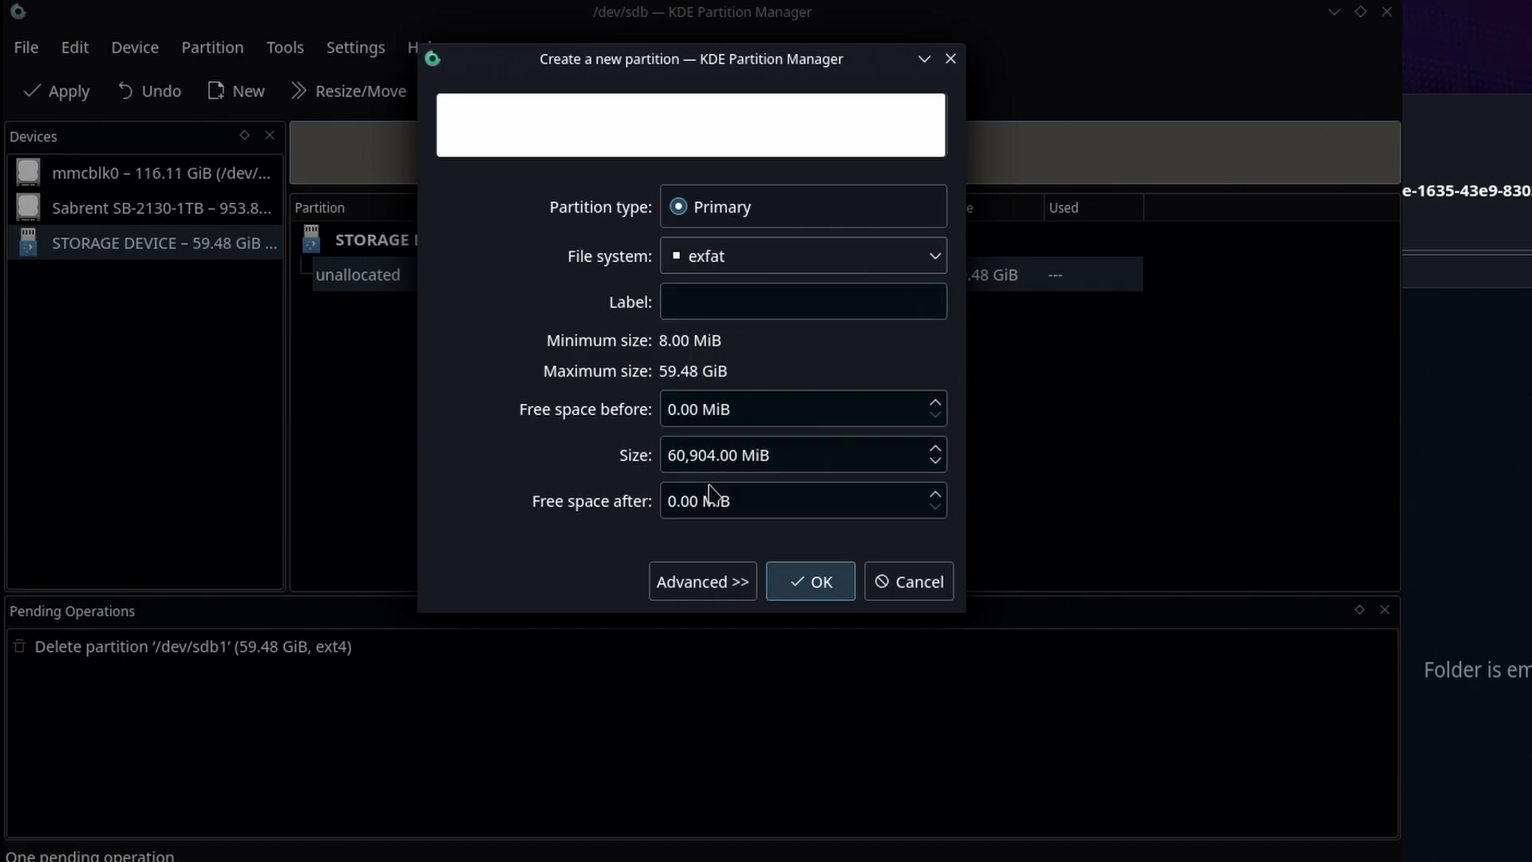
{"action": "left_click", "coordinate": [822, 586]}
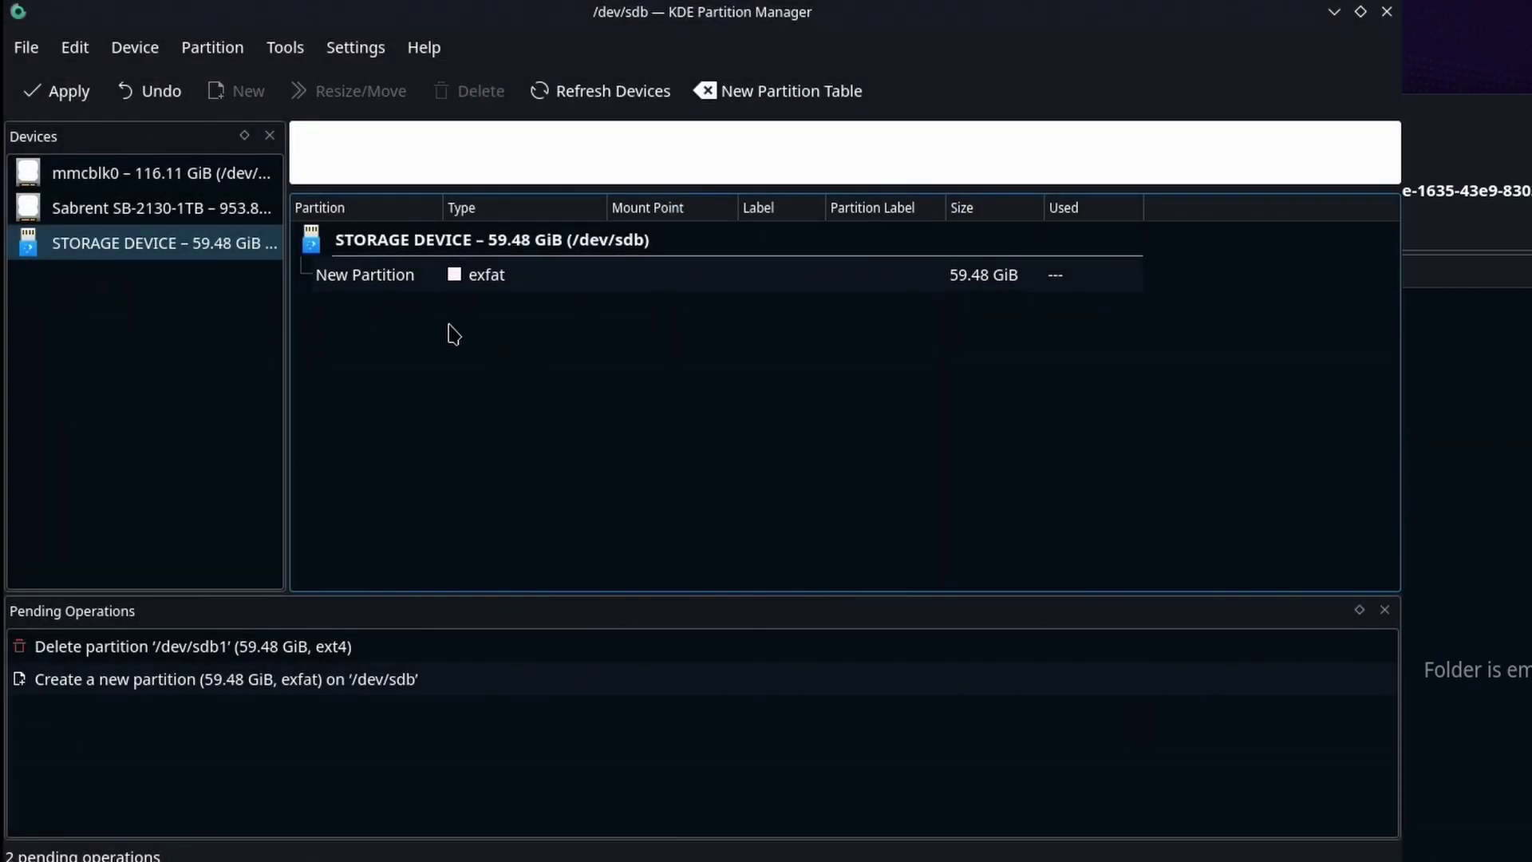
Apply the pending partition operations on /dev/sdb and close KDE Partition Manager
{"action": "left_click", "coordinate": [84, 99]}
{"action": "left_click", "coordinate": [648, 572]}
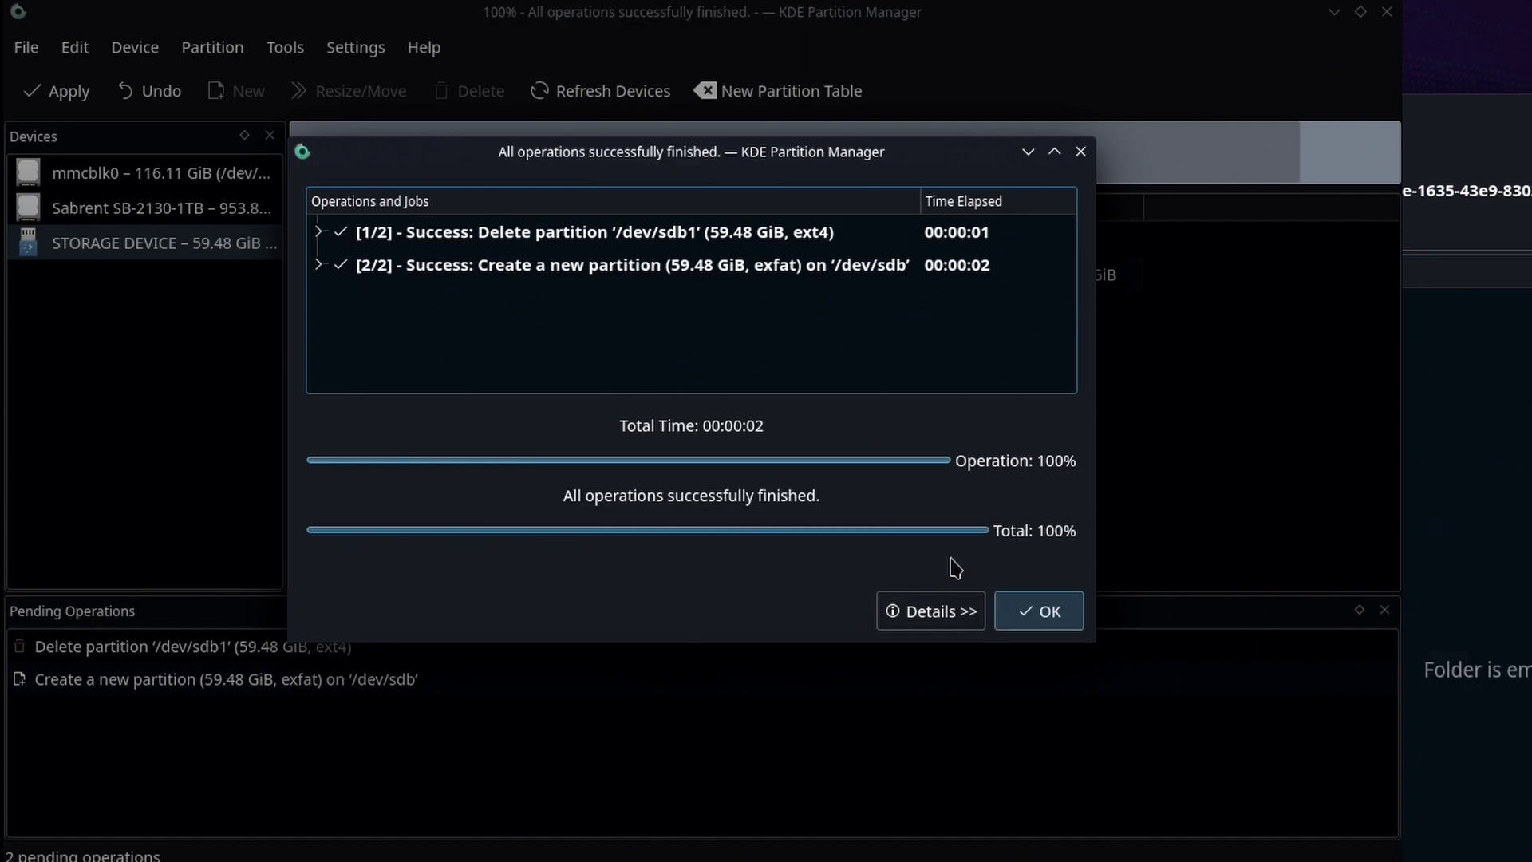
{"action": "left_click", "coordinate": [1041, 604]}
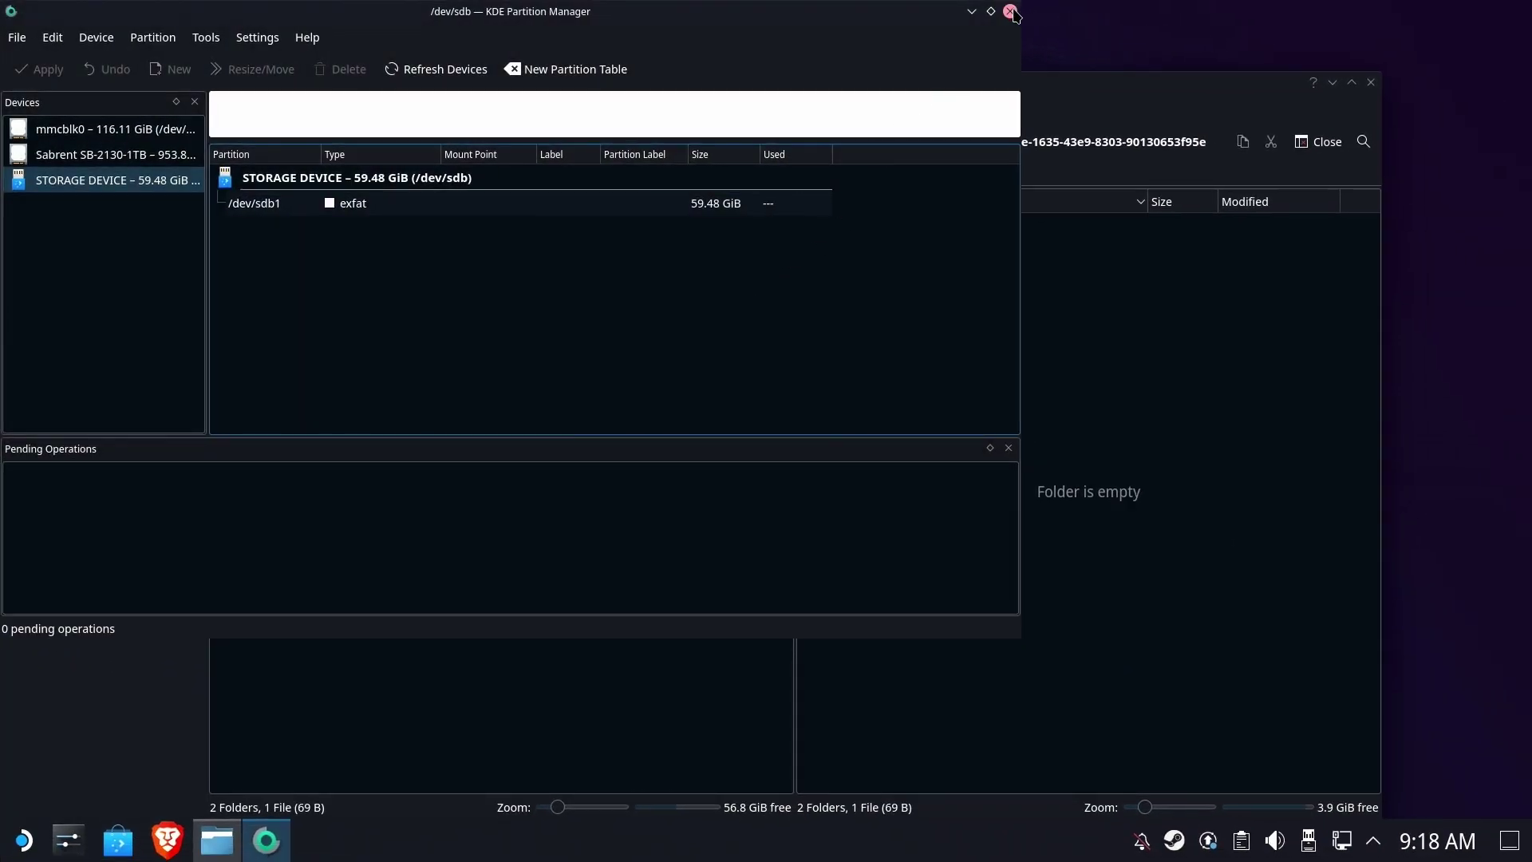
{"action": "left_click", "coordinate": [1010, 11]}
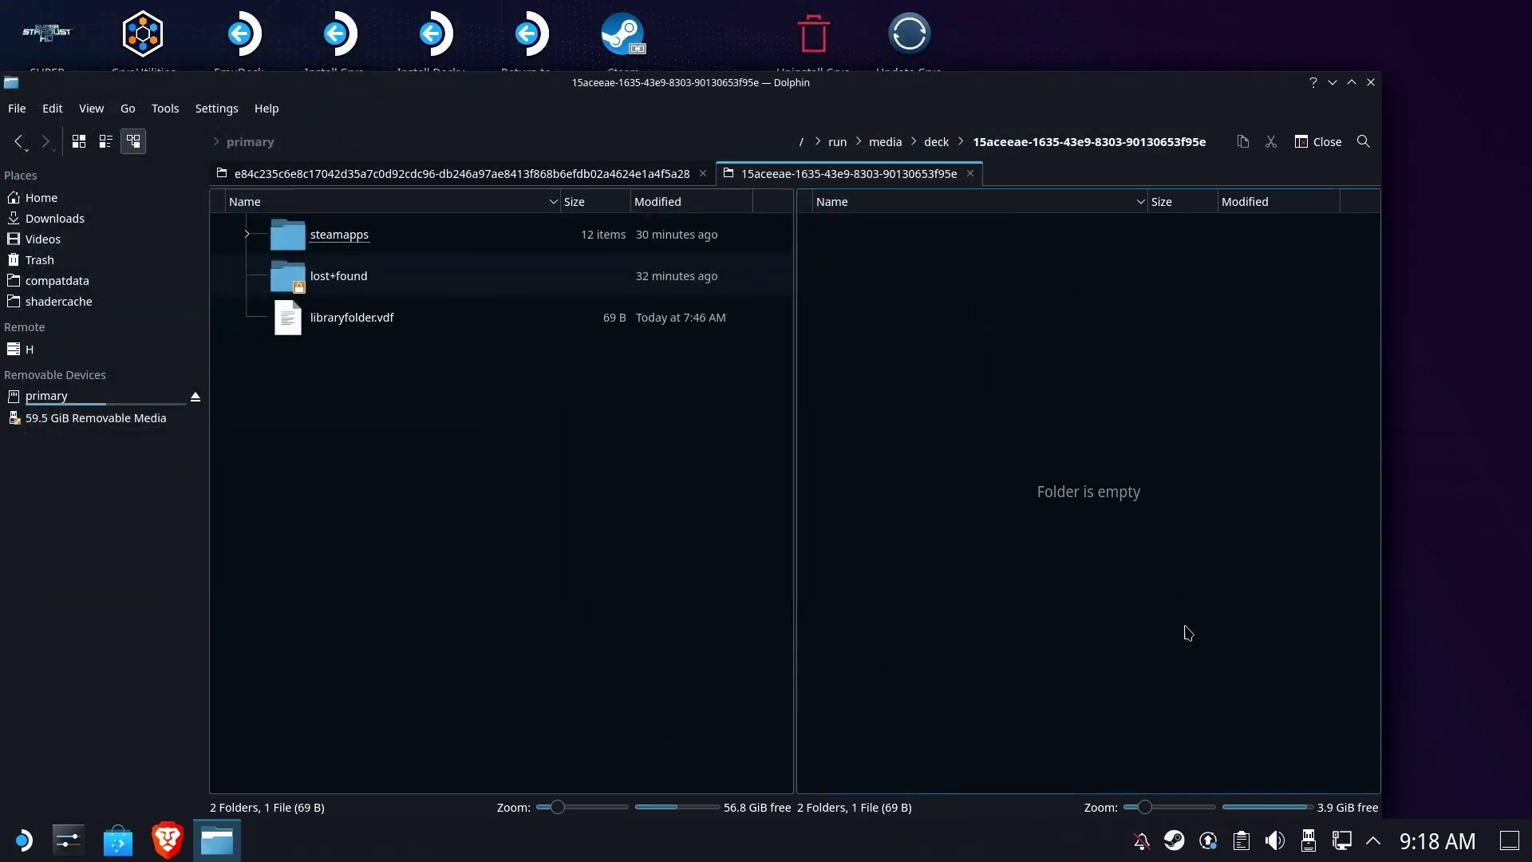
Check the connected storage volumes, close the Dolphin window, and return to Gaming Mode
{"action": "left_click", "coordinate": [1309, 841]}
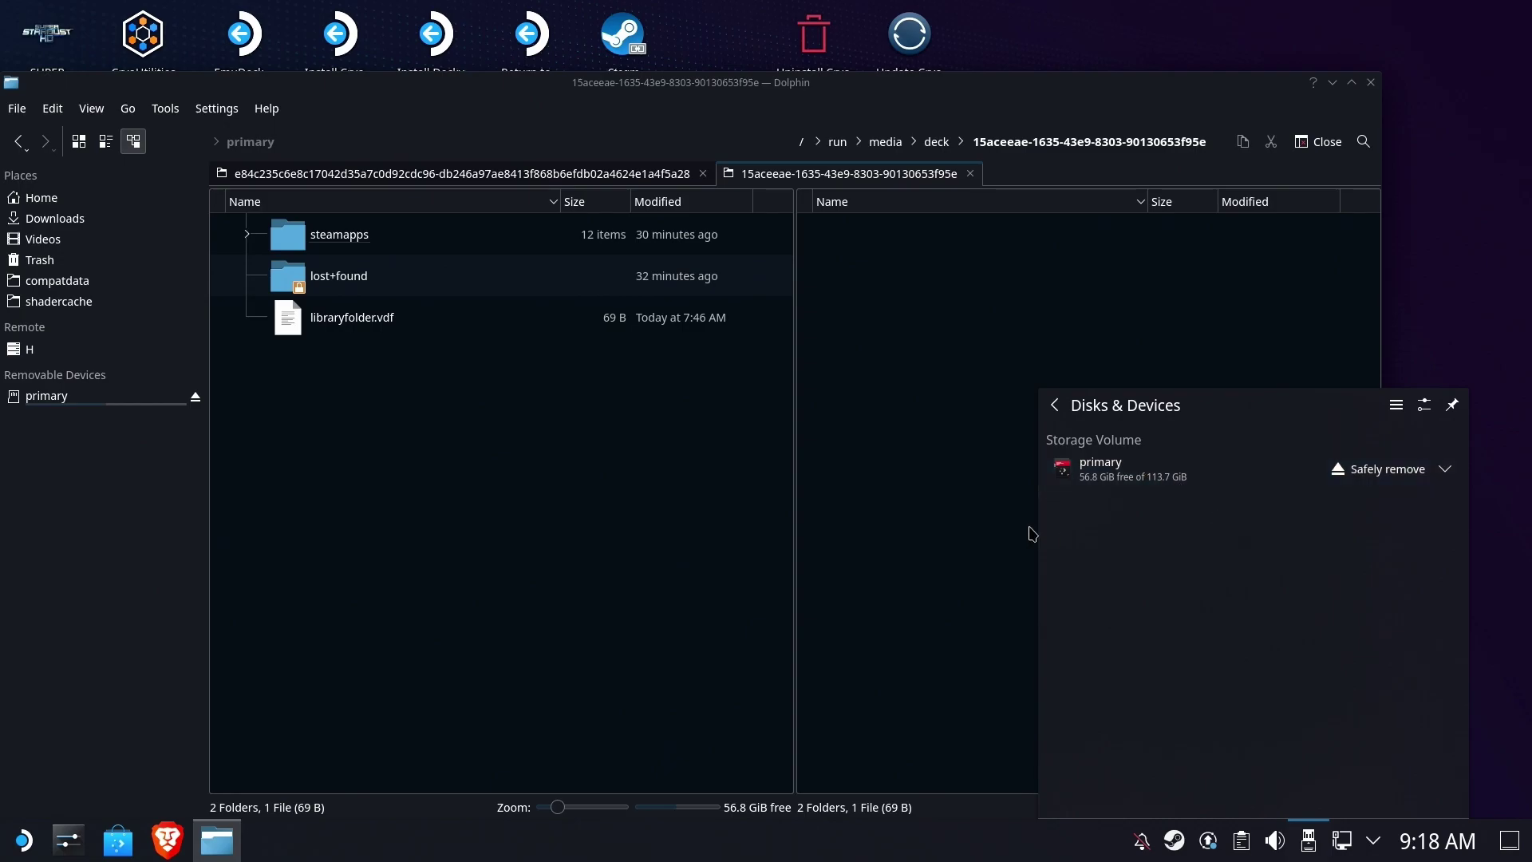
{"action": "left_click", "coordinate": [1370, 83]}
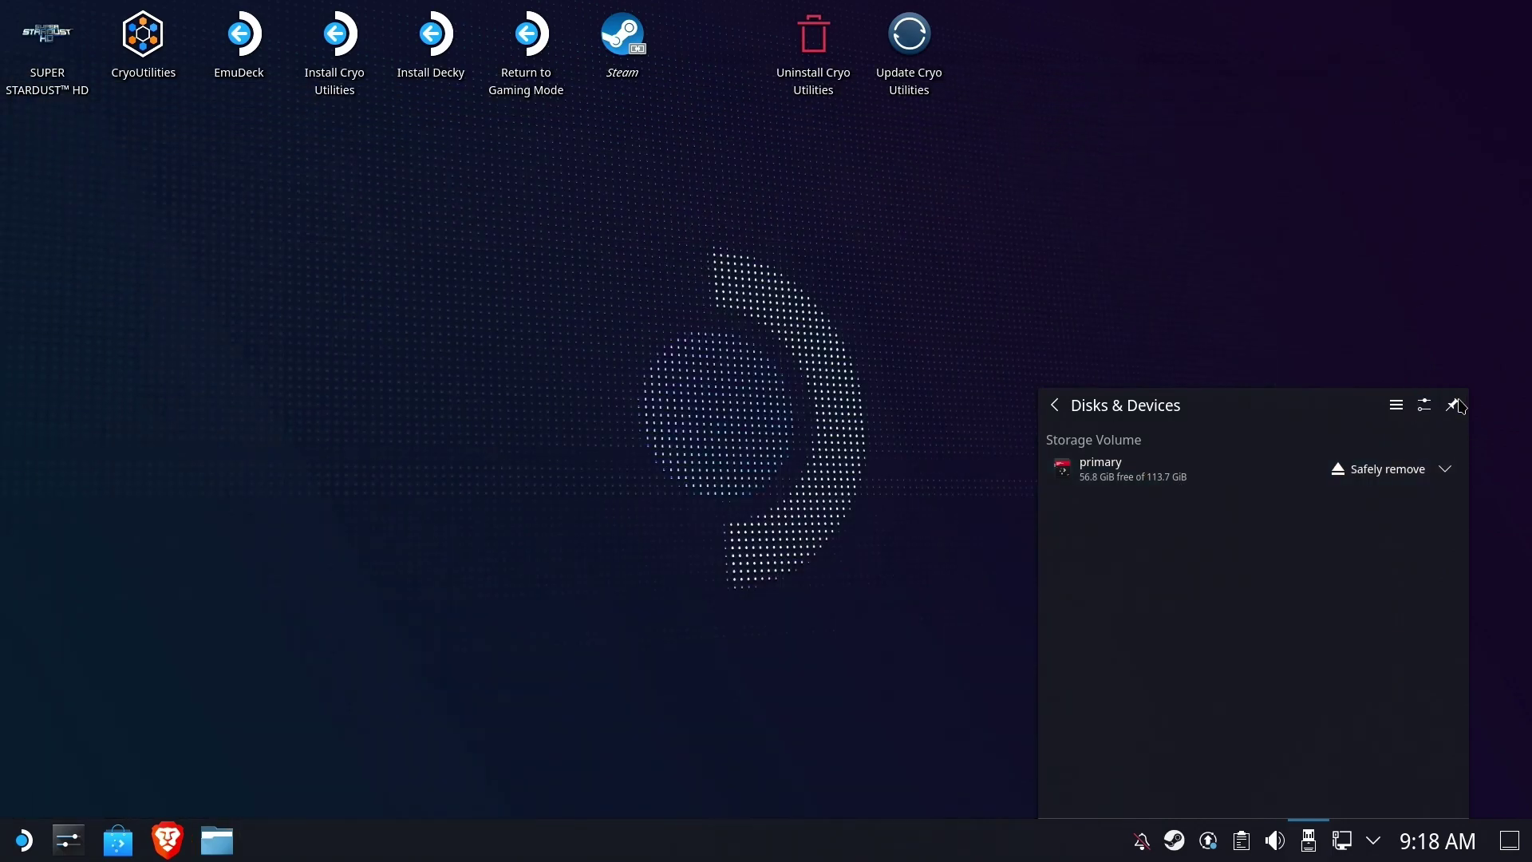
{"action": "left_click", "coordinate": [526, 36]}
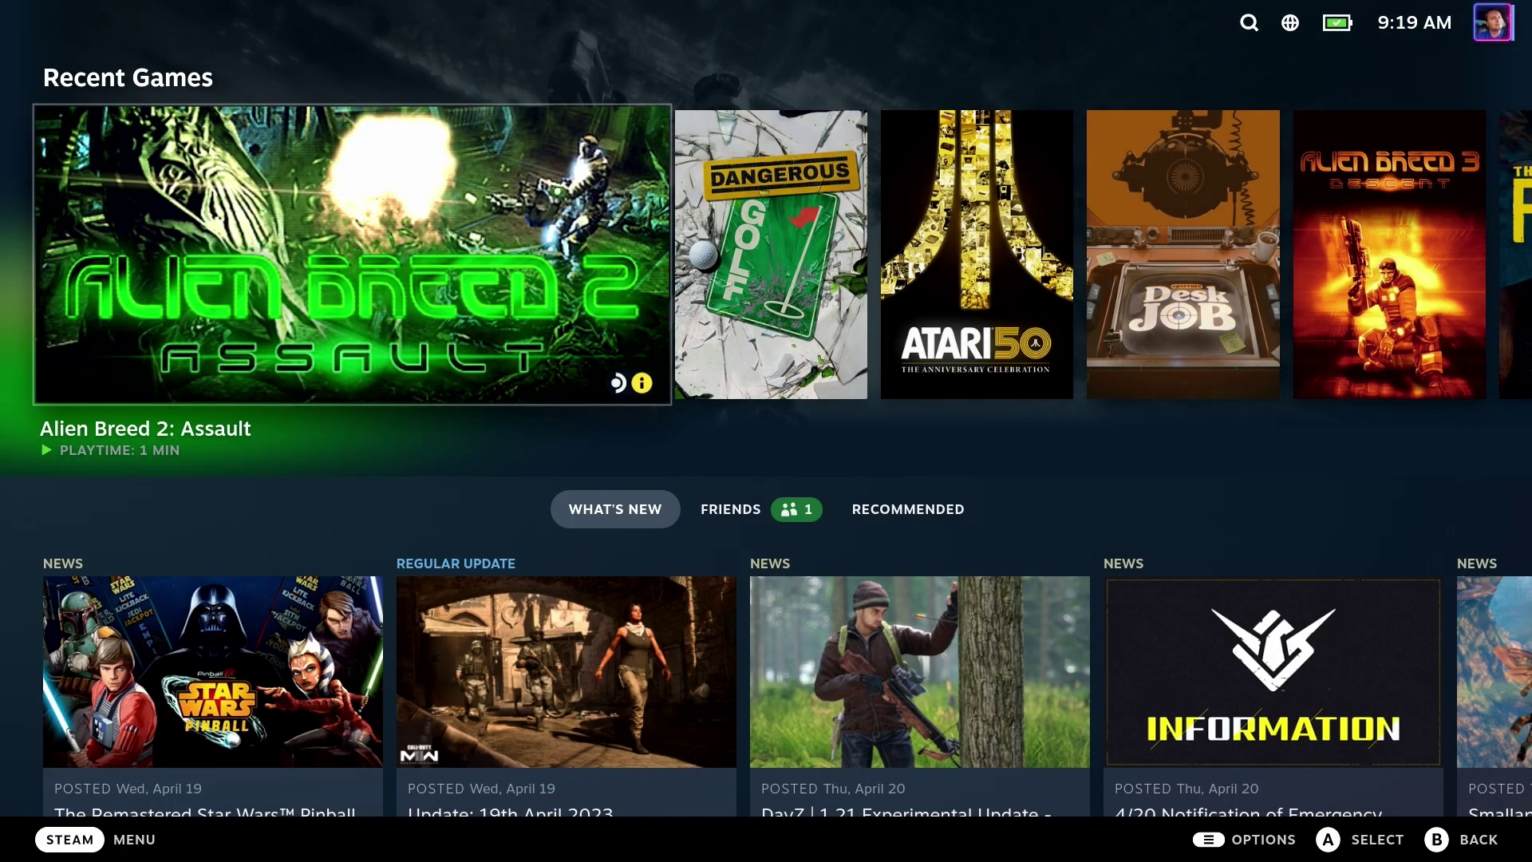
Open the Steam settings from Gaming Mode
{"action": "key", "text": "ctrl+1"}
{"action": "key", "text": "Down"}
{"action": "key", "text": "Down"}
{"action": "key", "text": "Down"}
{"action": "key", "text": "Down"}
{"action": "key", "text": "Down"}
{"action": "key", "text": "Down"}
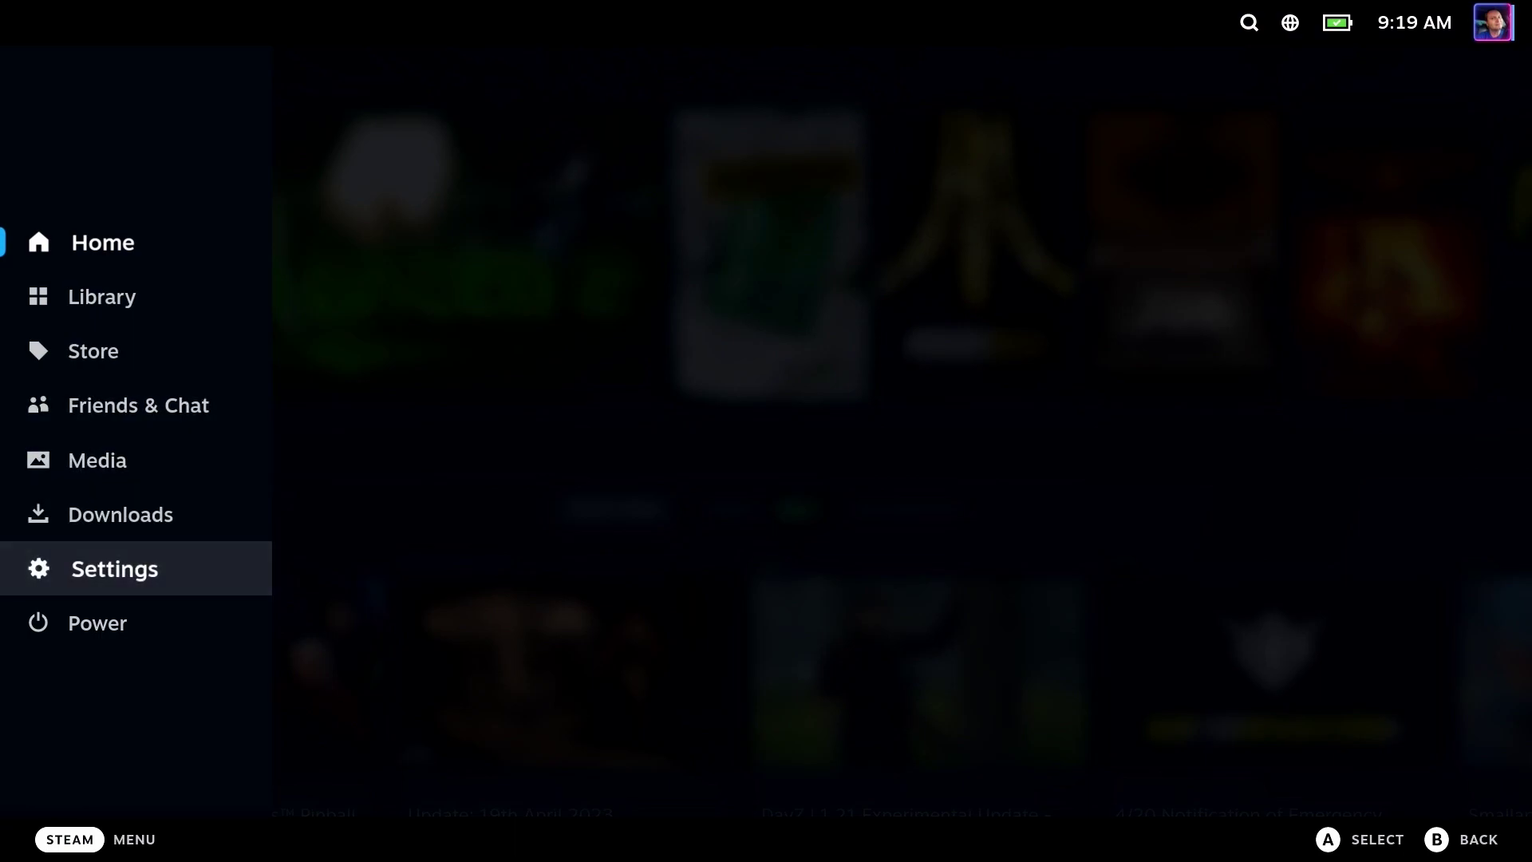
{"action": "key", "text": "Return"}
Go to the Storage settings and show the contents of the MicroSD Card
{"action": "key", "text": "Down"}
{"action": "key", "text": "Down"}
{"action": "key", "text": "Down"}
{"action": "key", "text": "Down"}
{"action": "key", "text": "Down"}
{"action": "key", "text": "Down"}
{"action": "key", "text": "Down"}
{"action": "key", "text": "Down"}
{"action": "key", "text": "Down"}
{"action": "key", "text": "Down"}
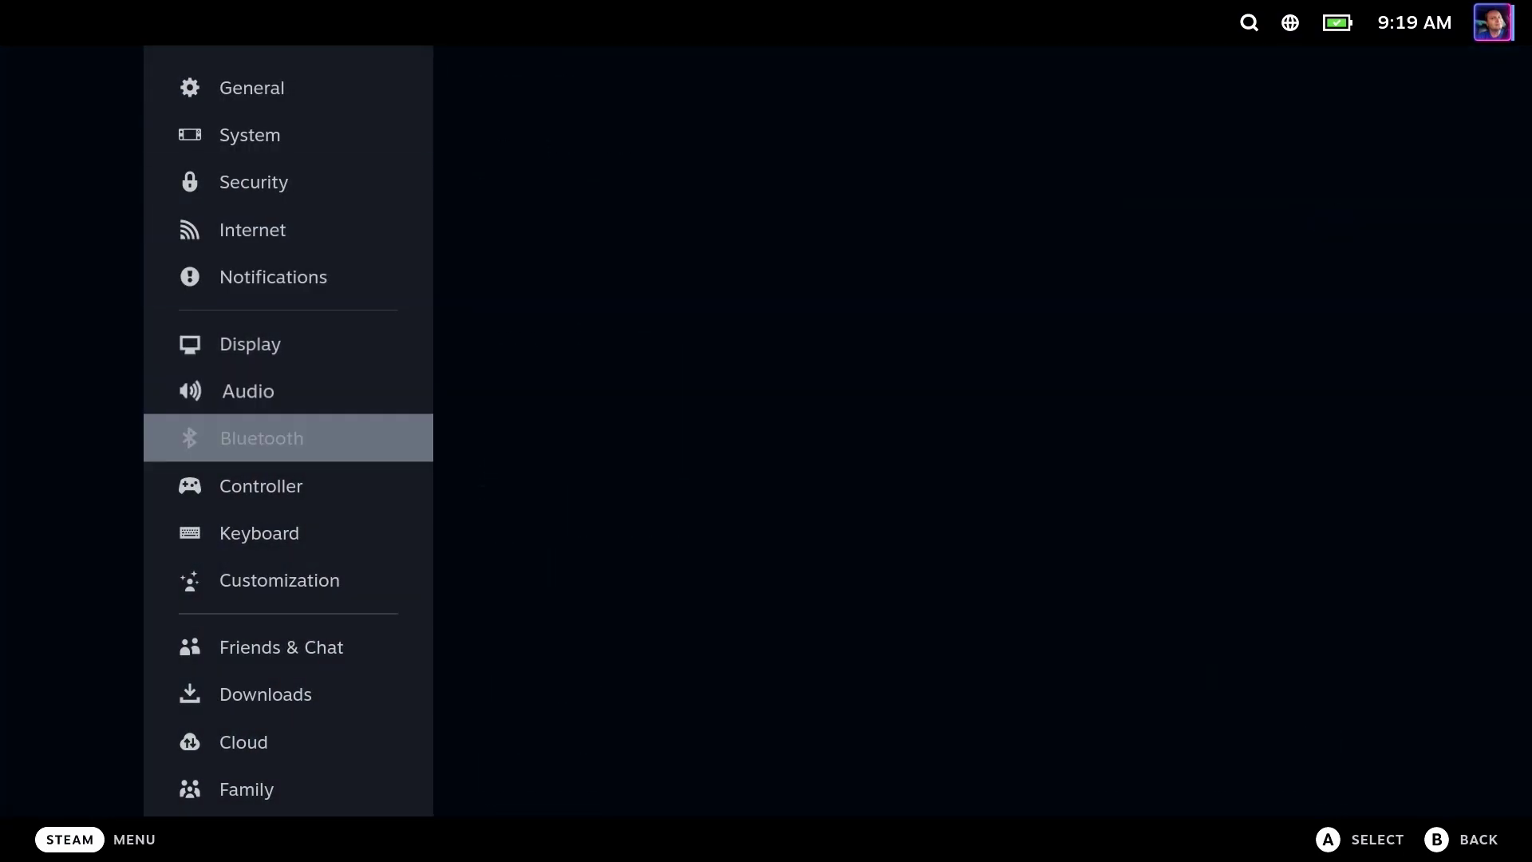
{"action": "key", "text": "Down"}
{"action": "key", "text": "Down"}
{"action": "key", "text": "Down"}
{"action": "key", "text": "Down"}
{"action": "key", "text": "Down"}
{"action": "key", "text": "Down"}
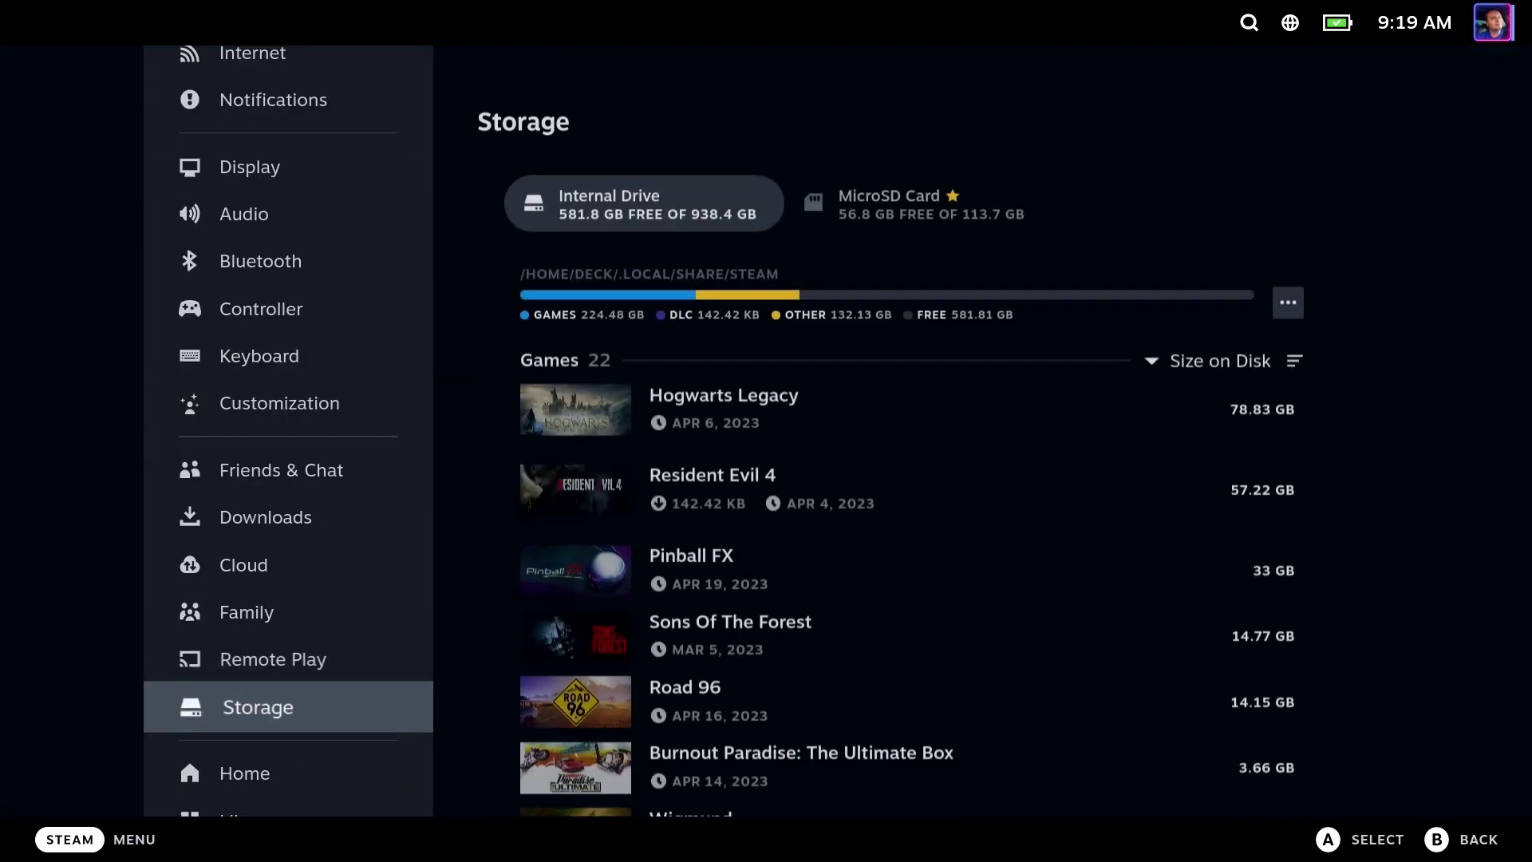
{"action": "key", "text": "Right"}
{"action": "key", "text": "Right"}
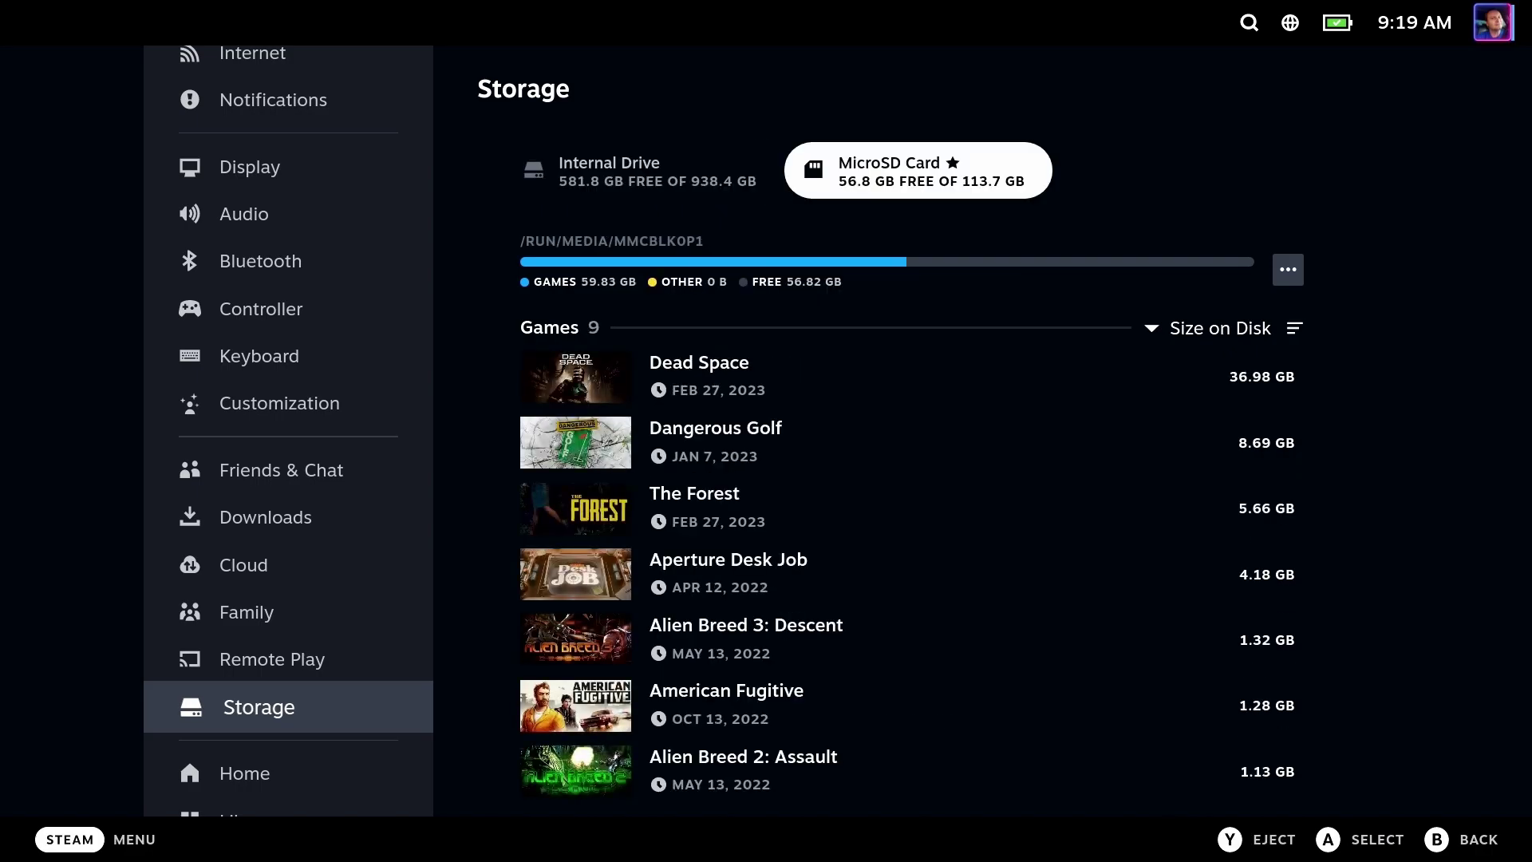
Examine the list of games installed on the MicroSD Card, and leave the settings for the home screen
{"action": "key", "text": "Down"}
{"action": "key", "text": "Down"}
{"action": "key", "text": "Down"}
{"action": "key", "text": "Down"}
{"action": "key", "text": "Down"}
{"action": "key", "text": "Up"}
{"action": "key", "text": "Up"}
{"action": "key", "text": "Up"}
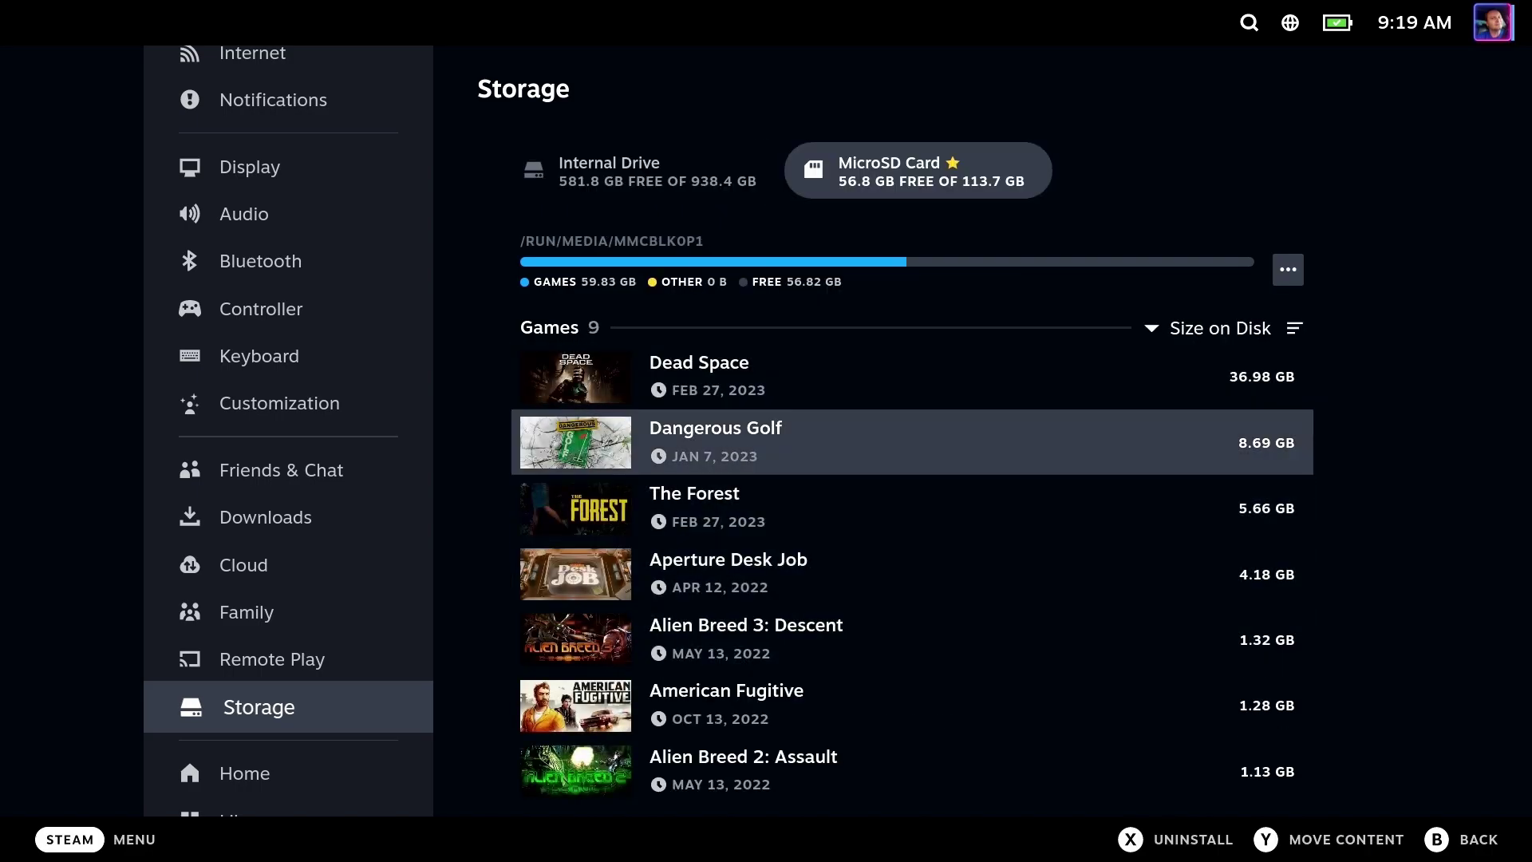
{"action": "key", "text": "Up"}
{"action": "key", "text": "Up"}
{"action": "key", "text": "Down"}
{"action": "key", "text": "Down"}
{"action": "key", "text": "Down"}
{"action": "key", "text": "Down"}
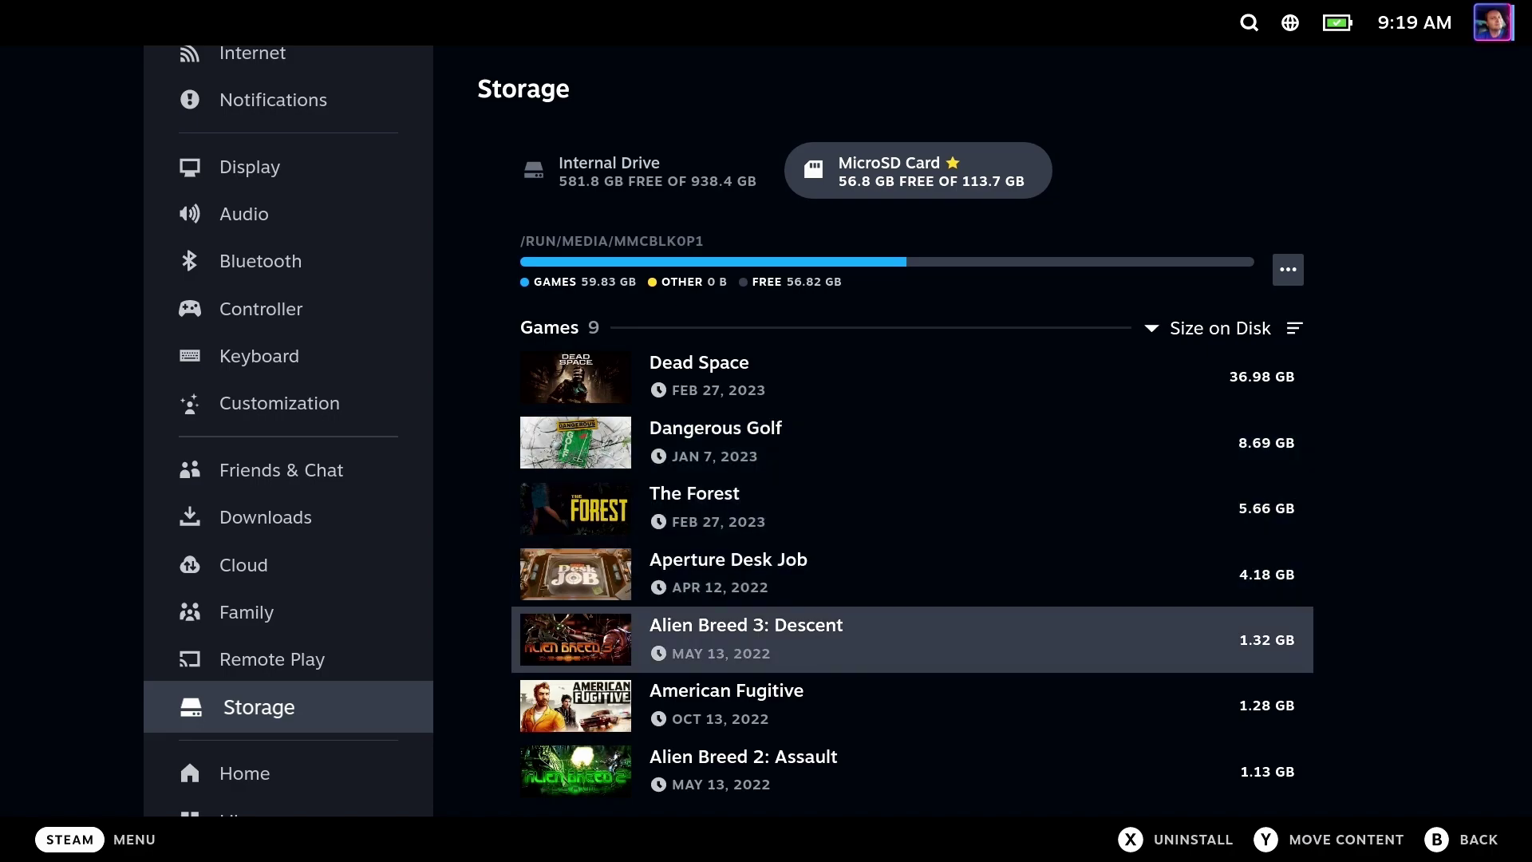
{"action": "key", "text": "Down"}
{"action": "key", "text": "Down"}
{"action": "key", "text": "Down"}
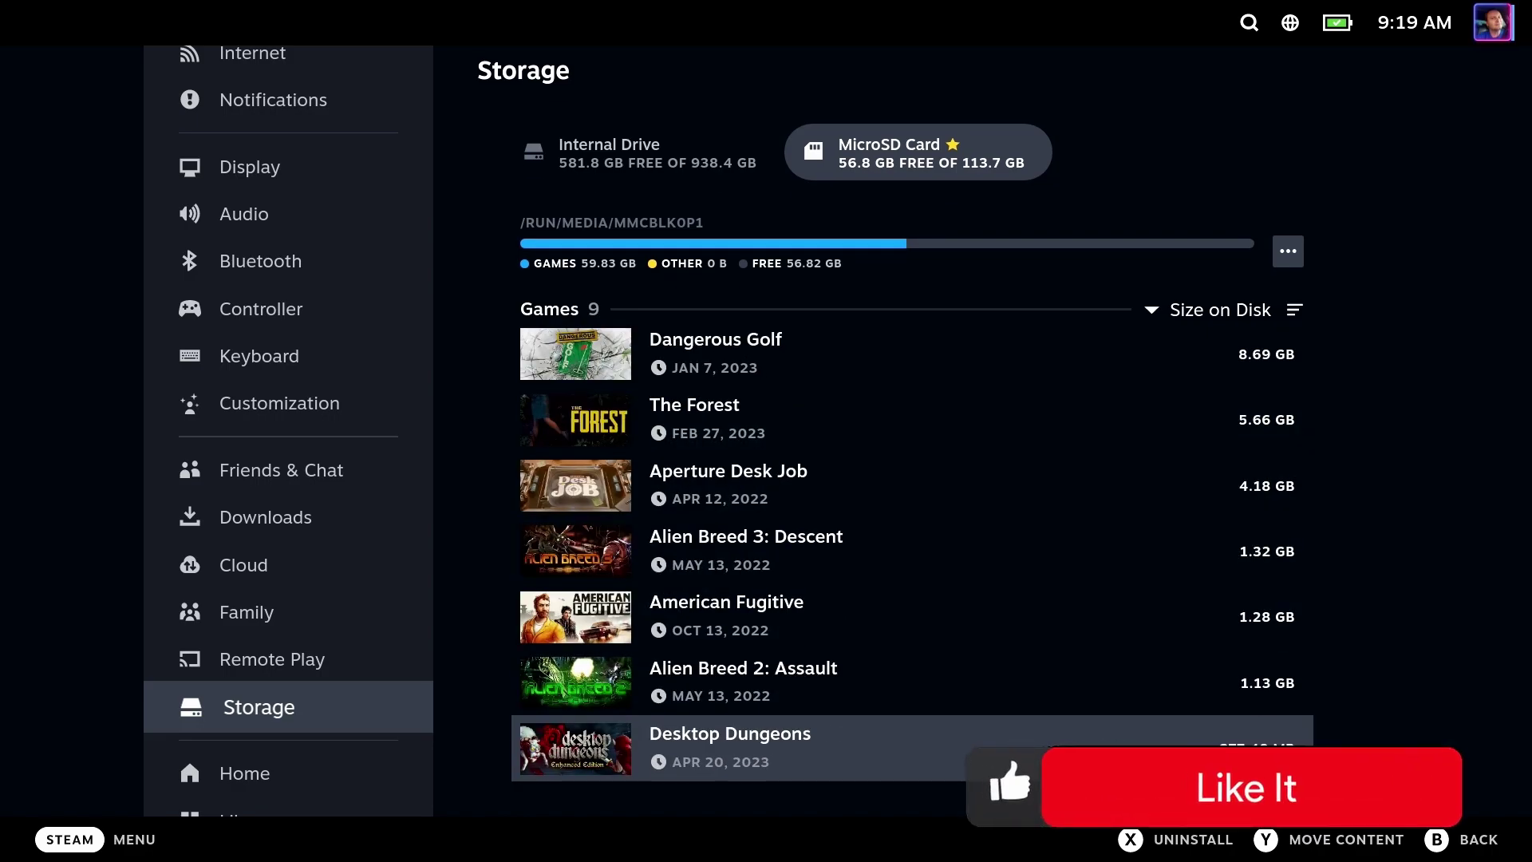
{"action": "key", "text": "Left"}
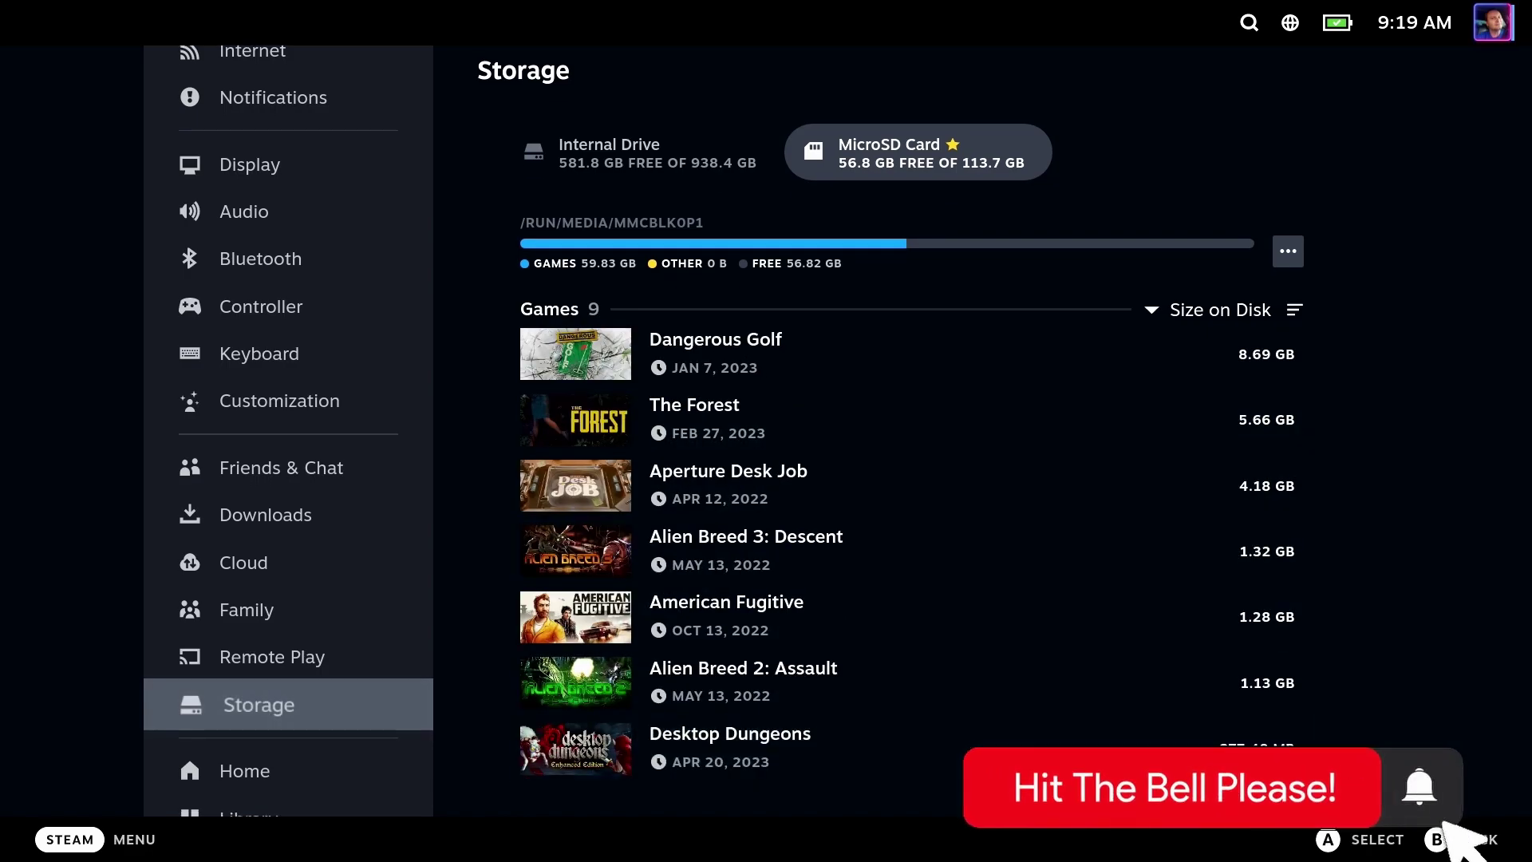
{"action": "key", "text": "Escape"}
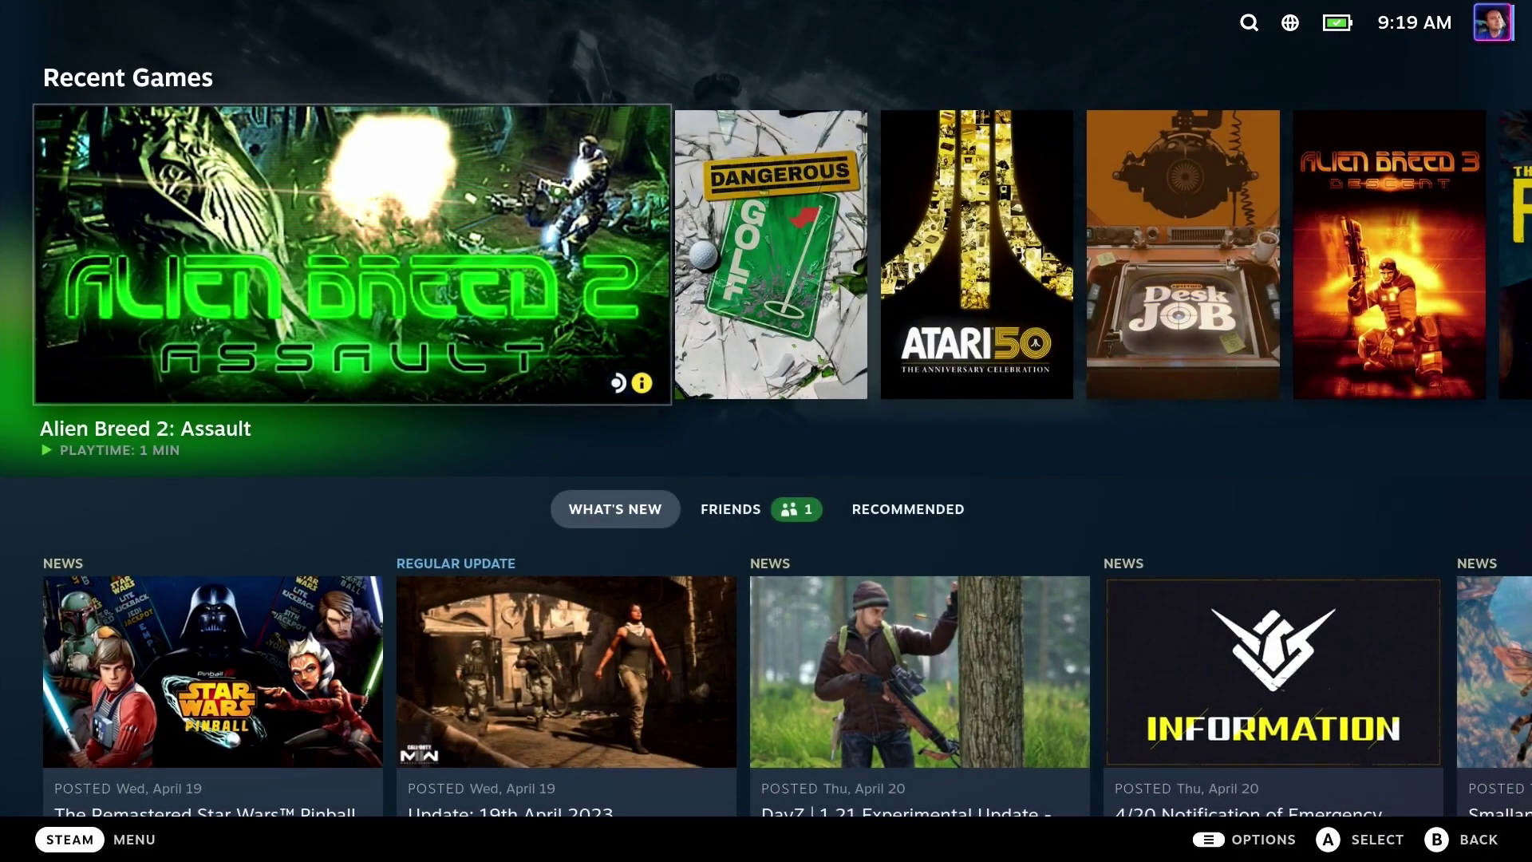